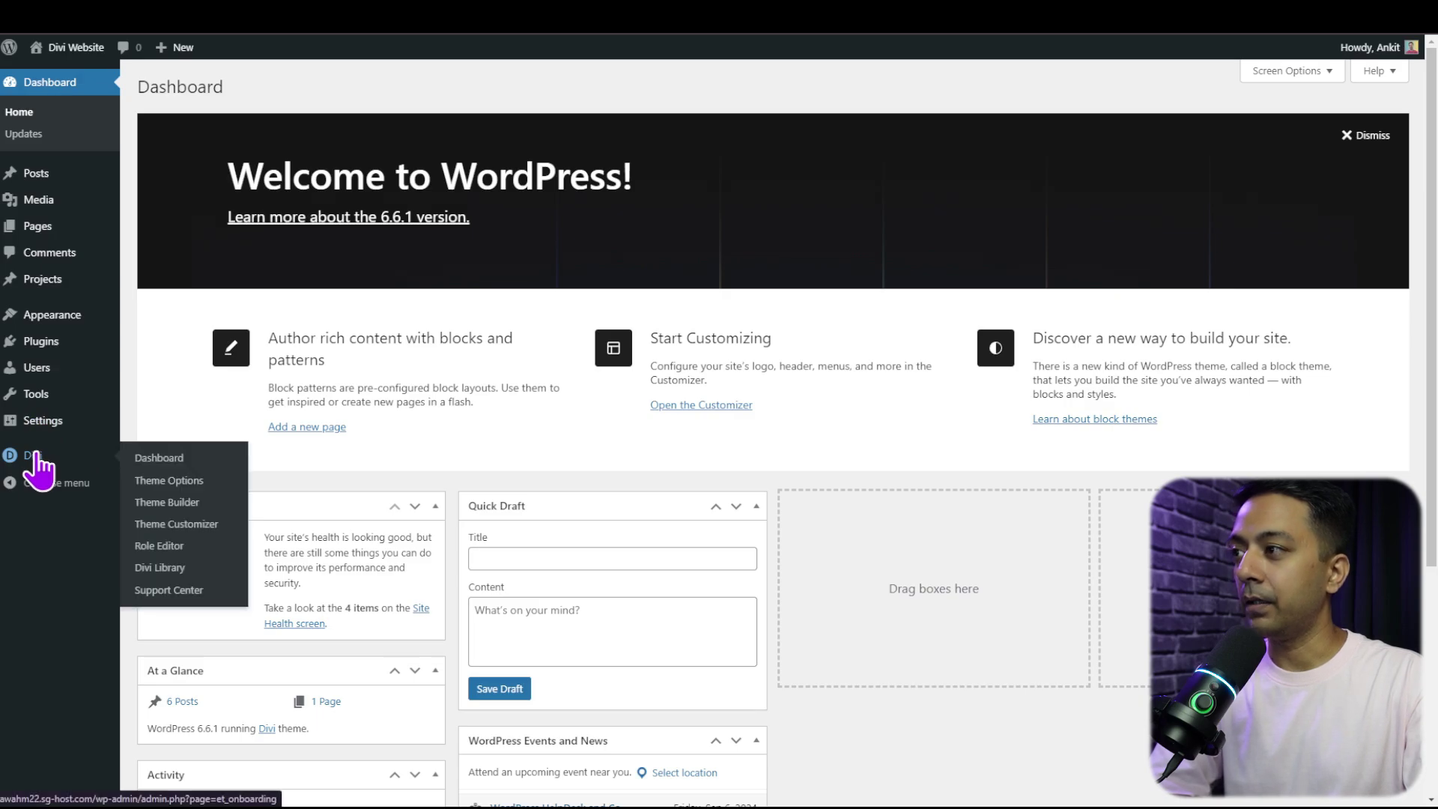
# Open the Tech category archive from Posts > Categories in a new tab and scroll through its posts.
pyautogui.click(37, 174)
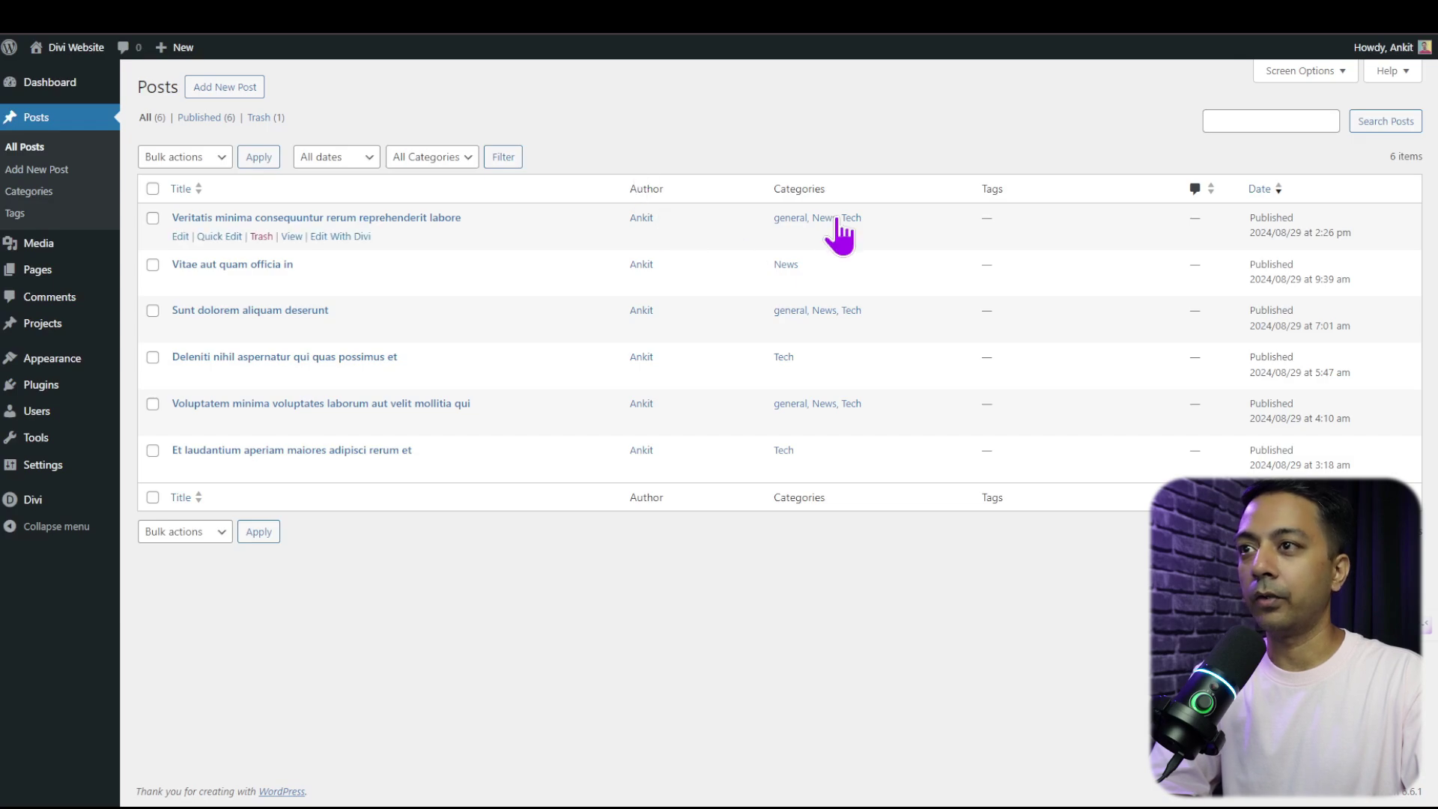
pyautogui.click(55, 193)
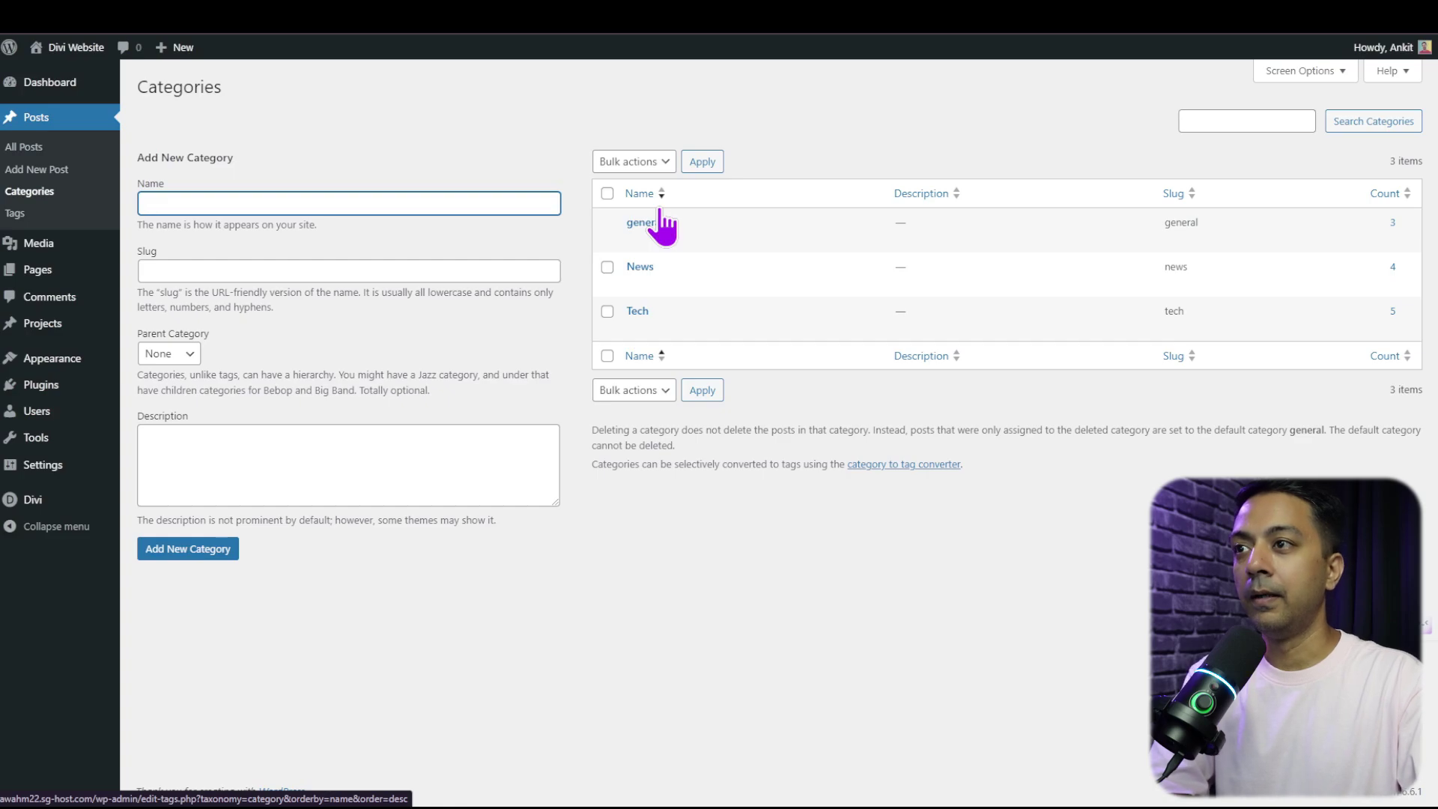
pyautogui.rightClick(751, 329)
pyautogui.click(824, 344)
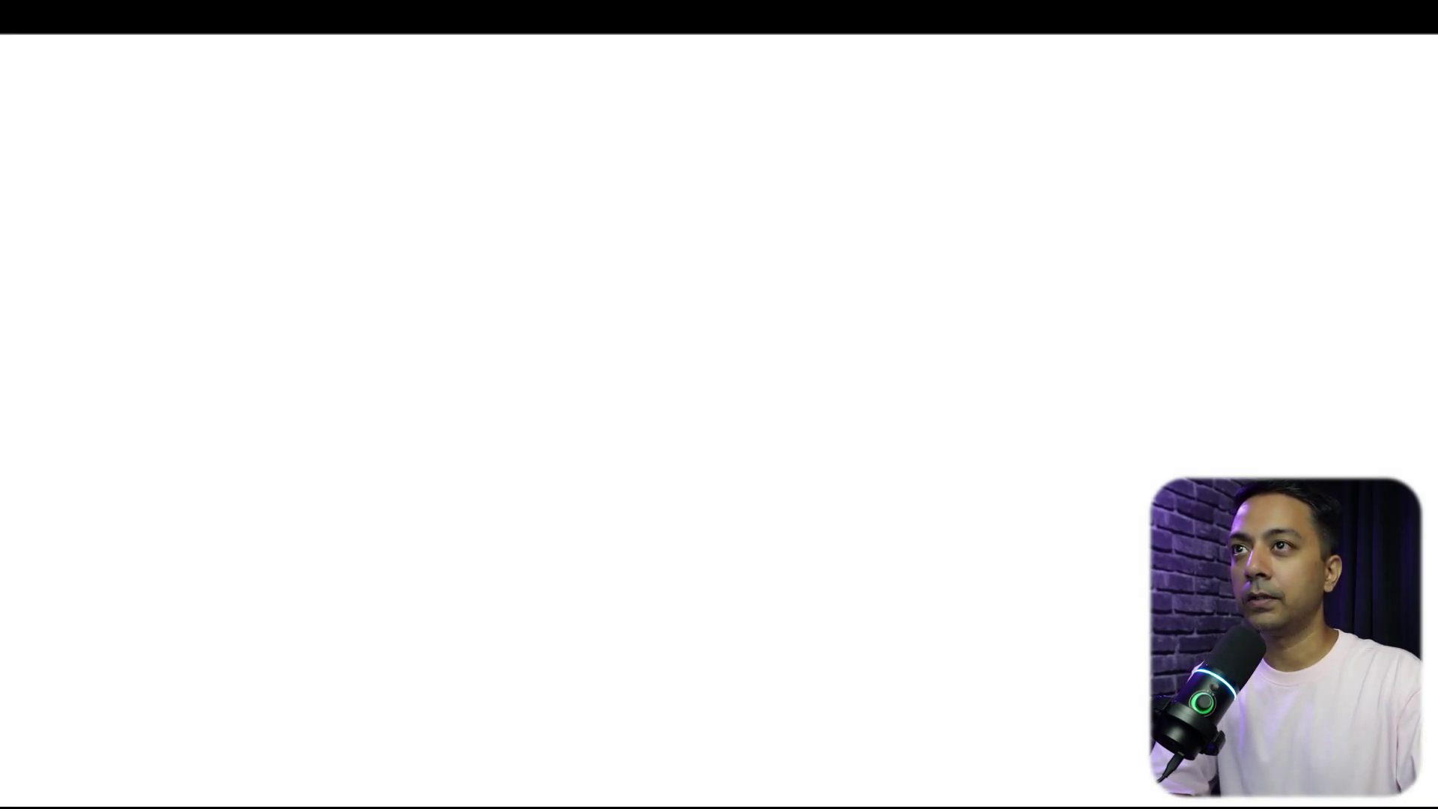
pyautogui.scroll(-7, 689, 437)
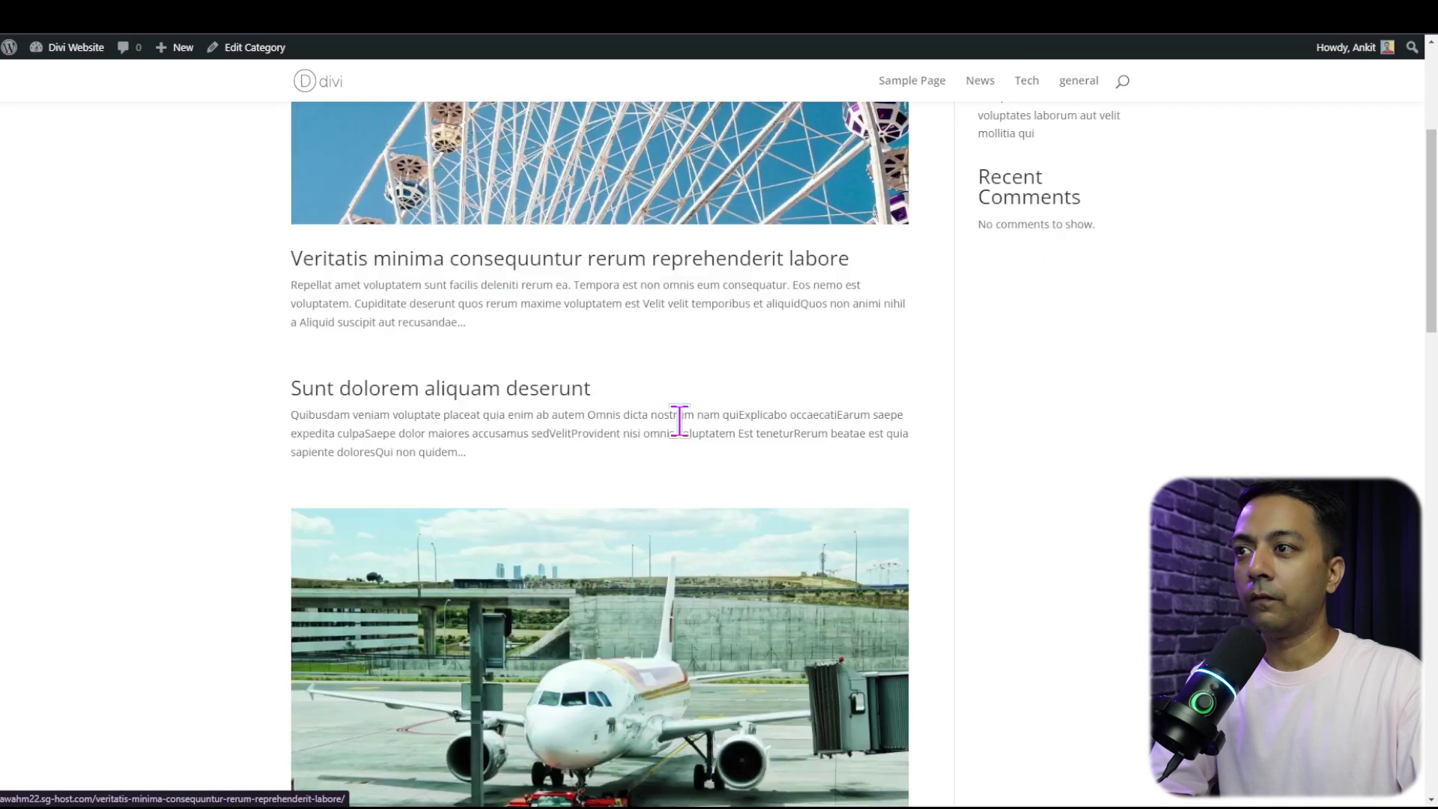
pyautogui.scroll(7, 671, 427)
pyautogui.scroll(-3, 362, 375)
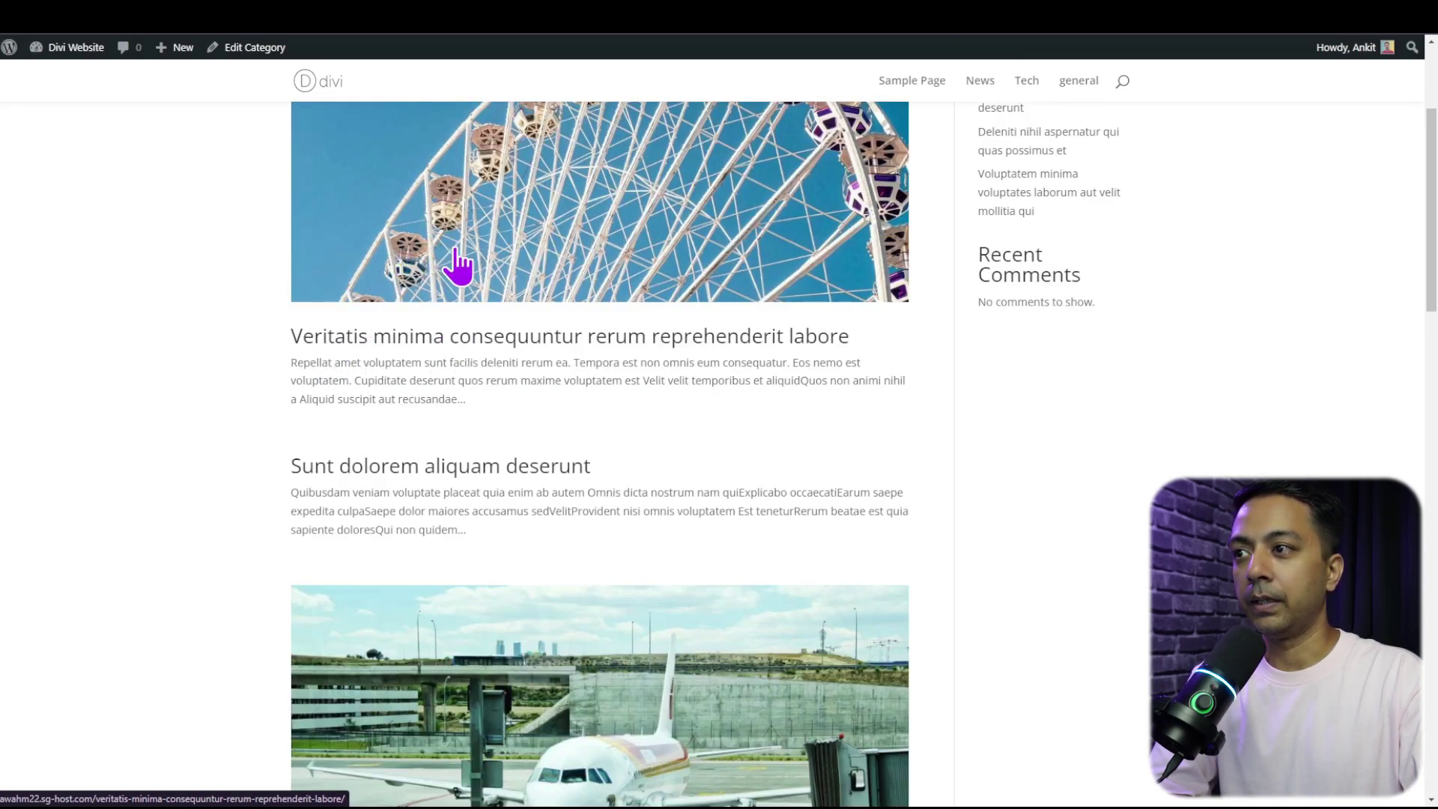
pyautogui.scroll(-1, 569, 273)
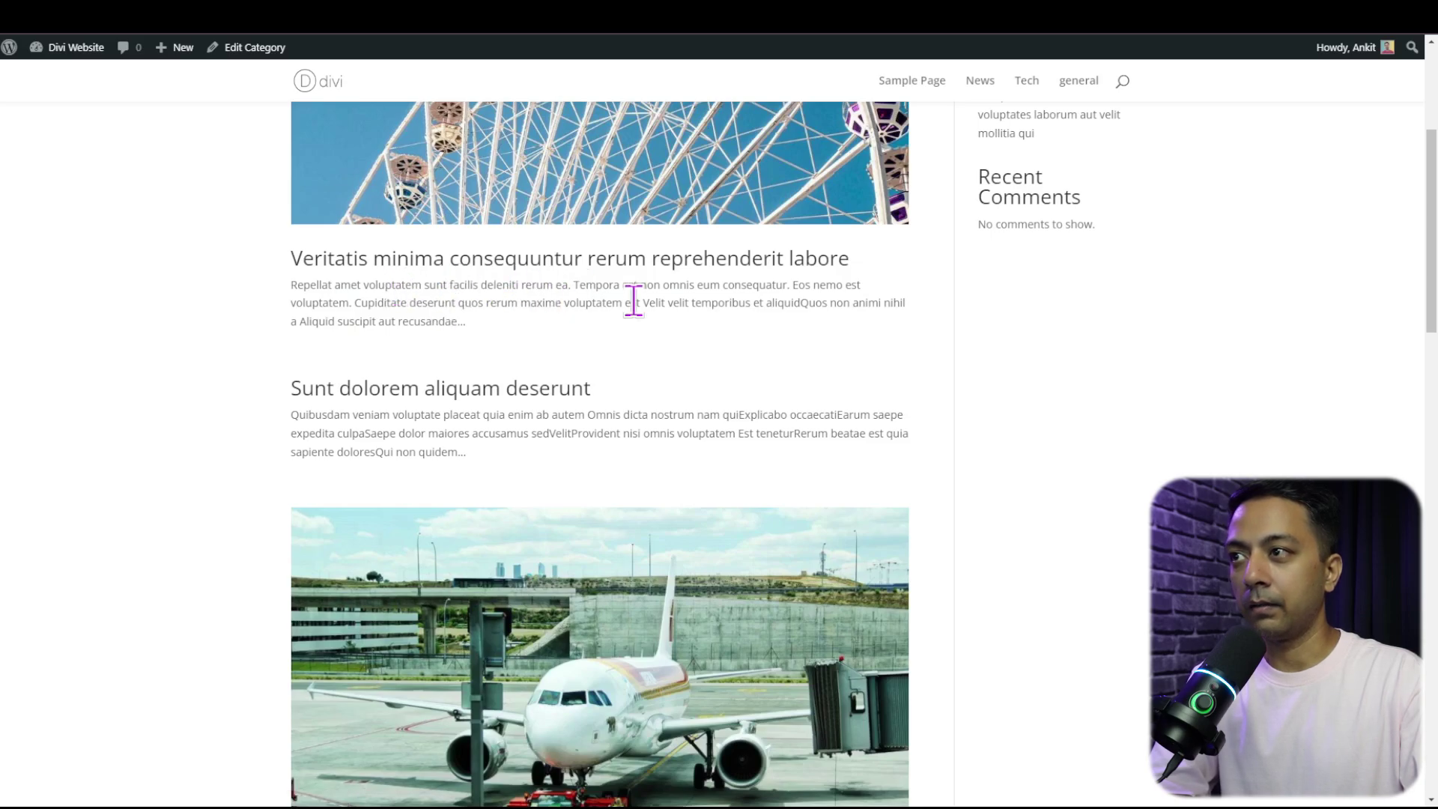
pyautogui.scroll(-20, 634, 299)
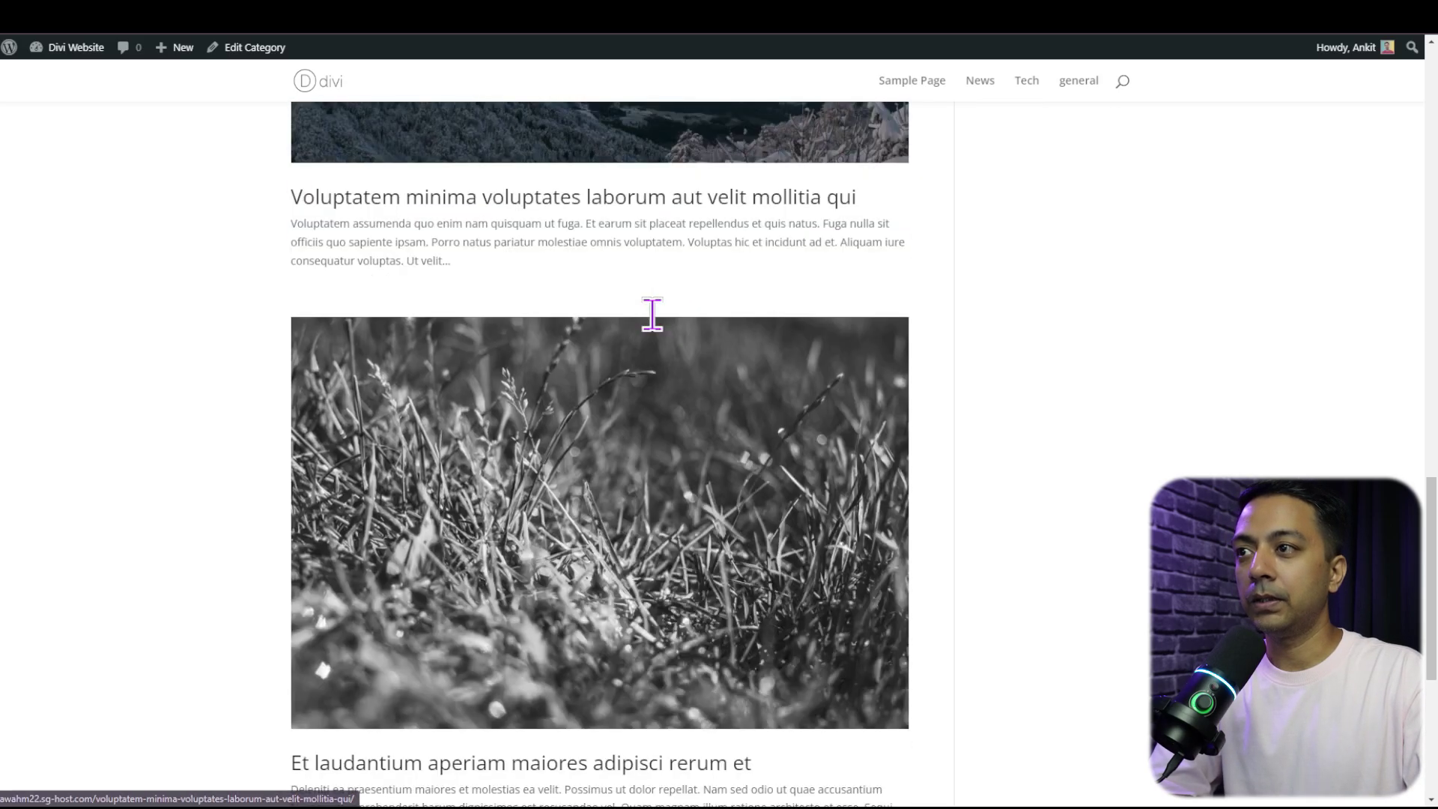
pyautogui.scroll(20, 649, 341)
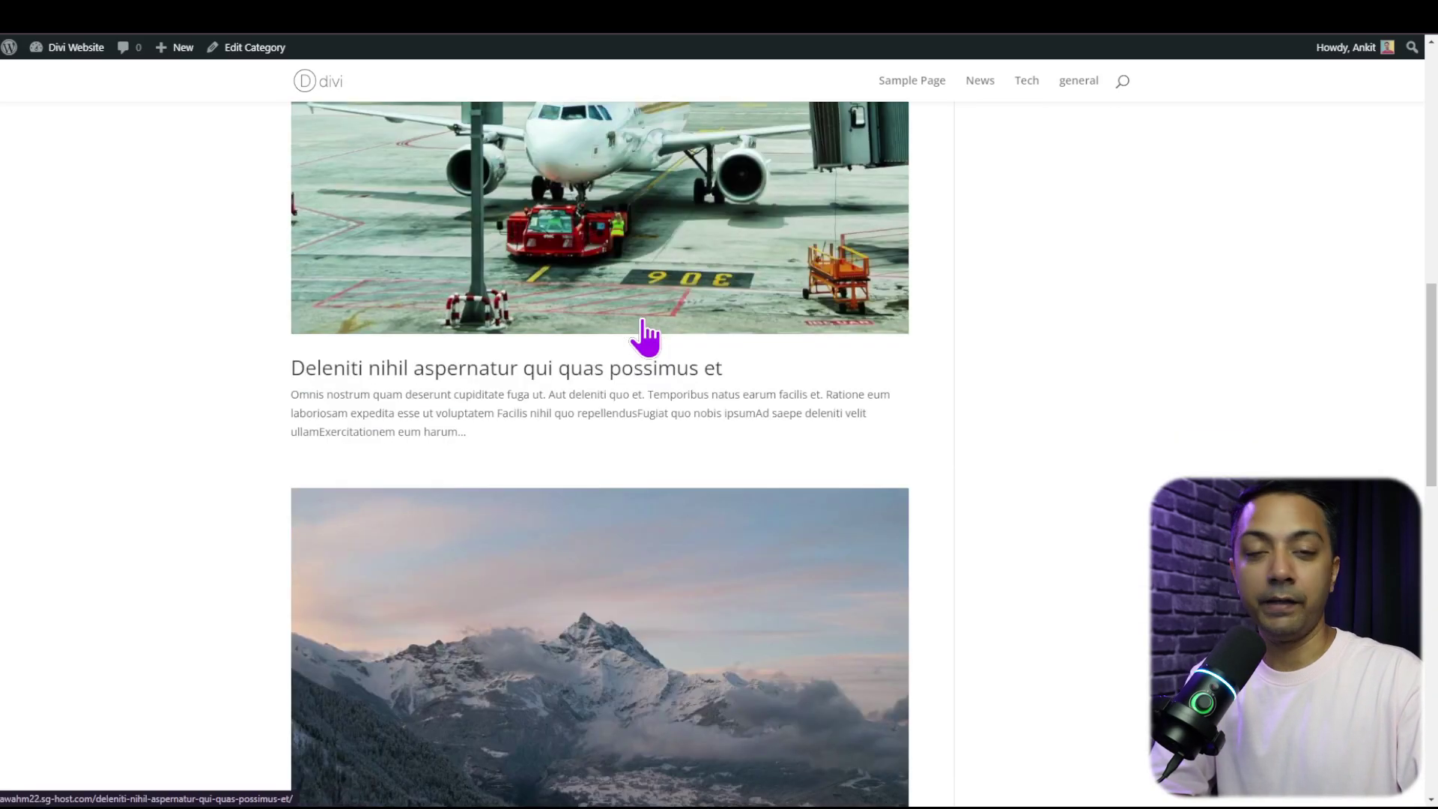
pyautogui.scroll(1, 646, 342)
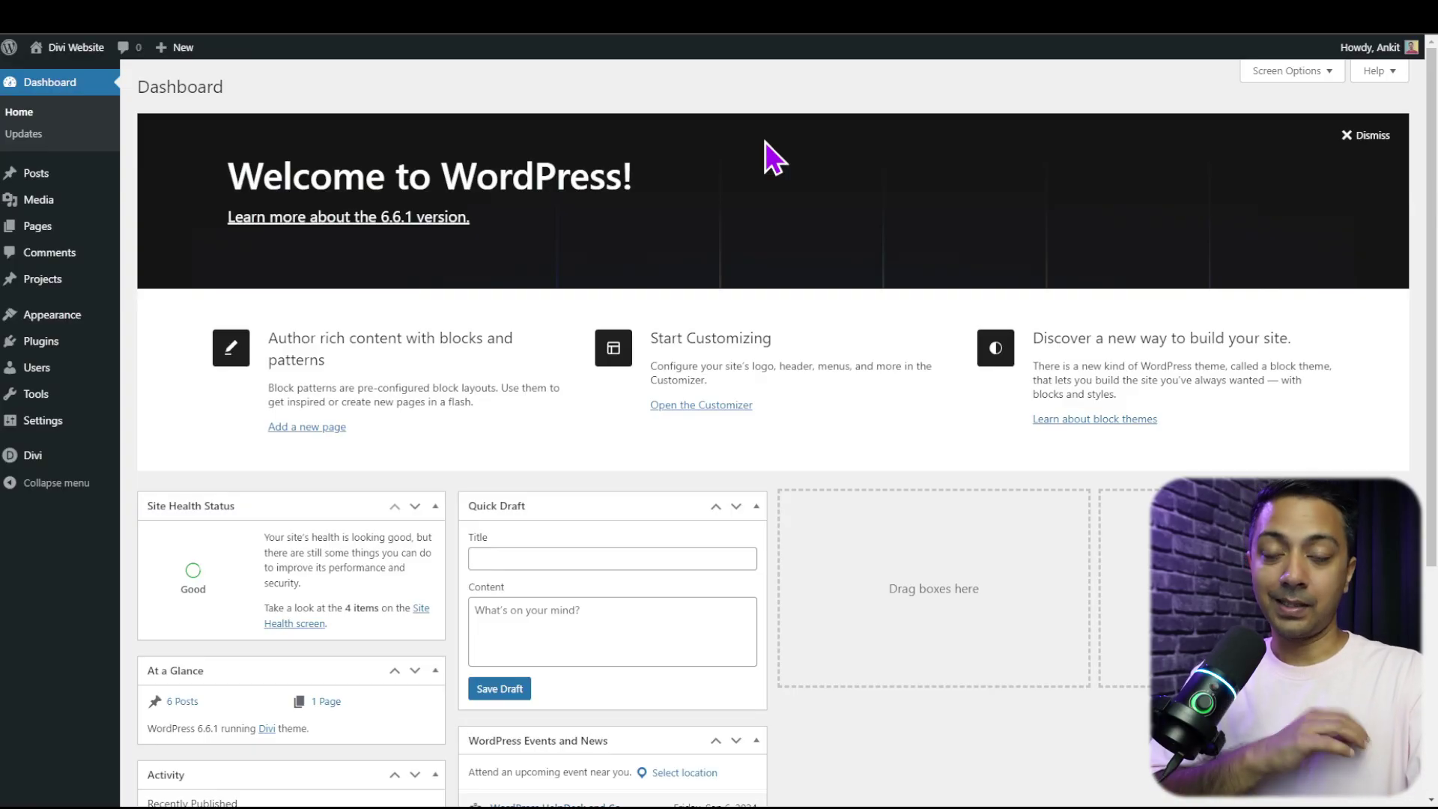
# Go to Theme Builder from the Divi menu in the admin sidebar.
pyautogui.moveTo(33, 458)
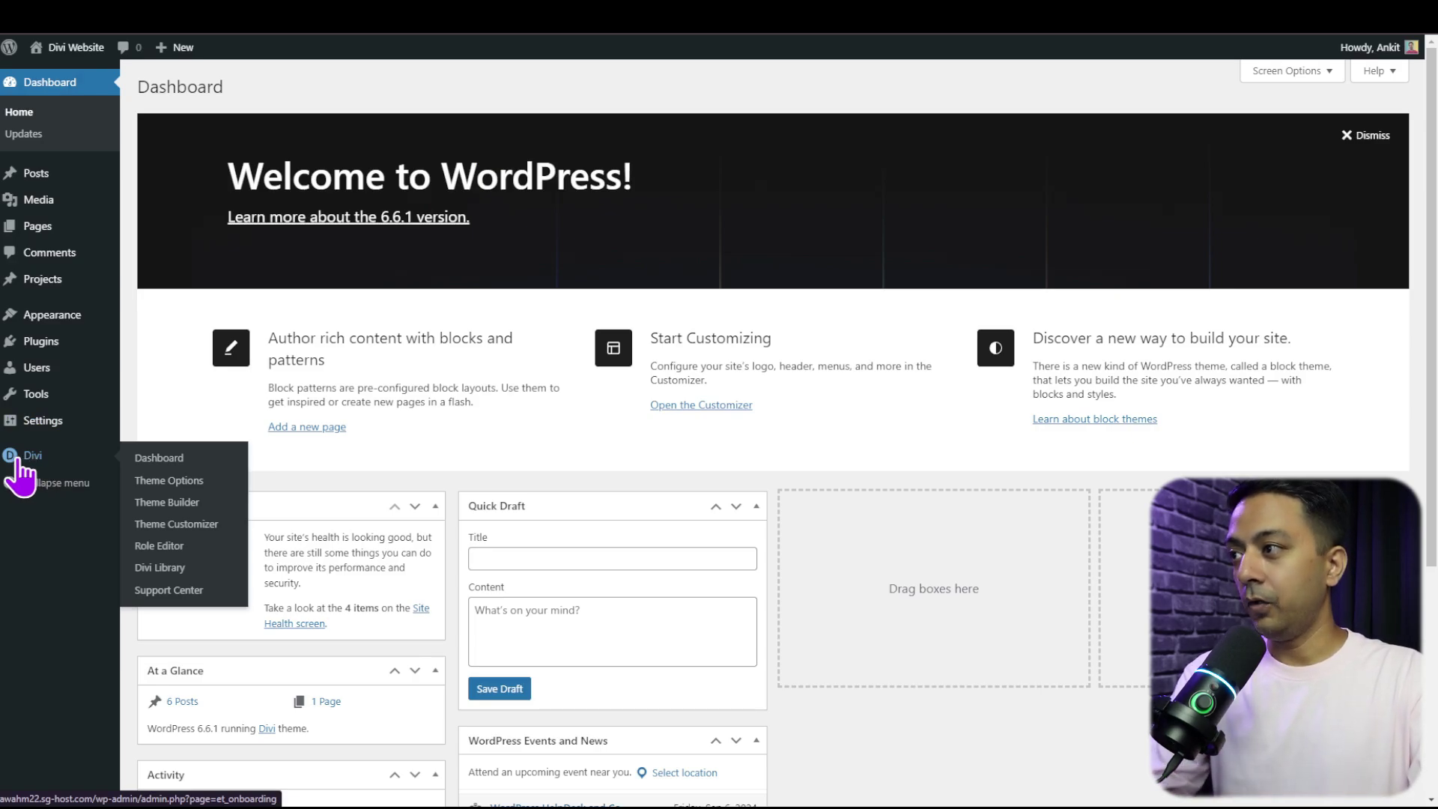
pyautogui.click(166, 503)
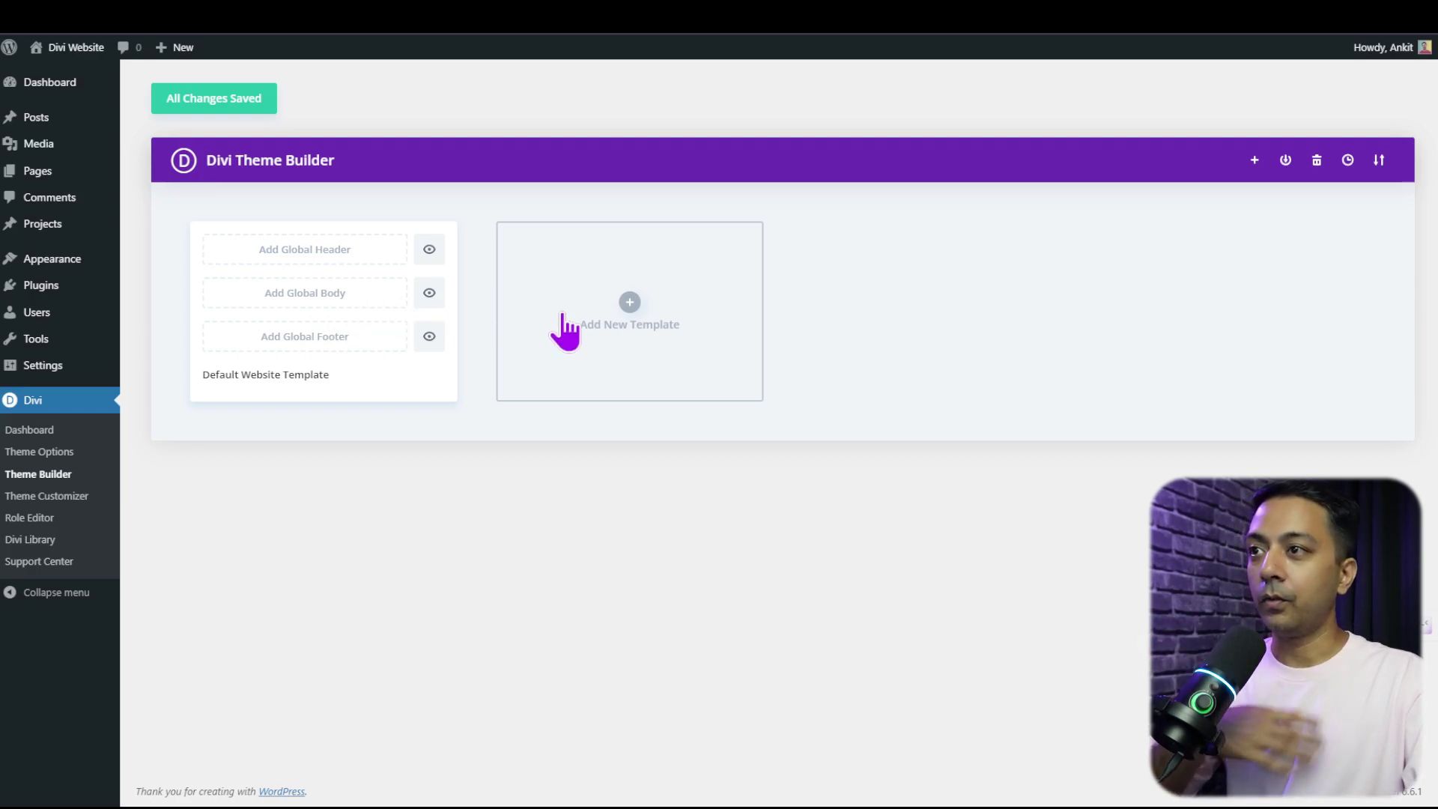
# Build a new template assigned to All Category Pages under Archive Pages.
pyautogui.click(629, 303)
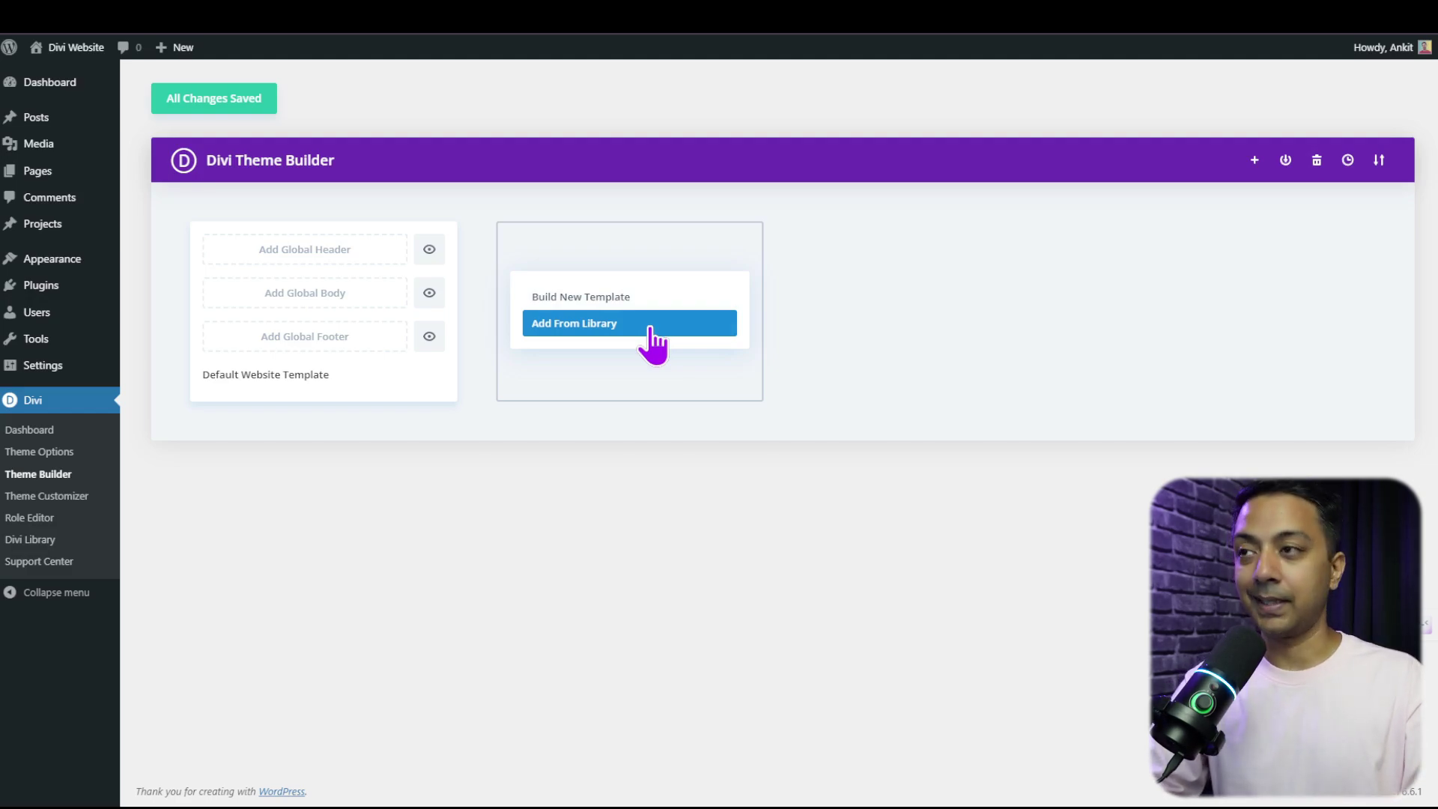
pyautogui.click(620, 300)
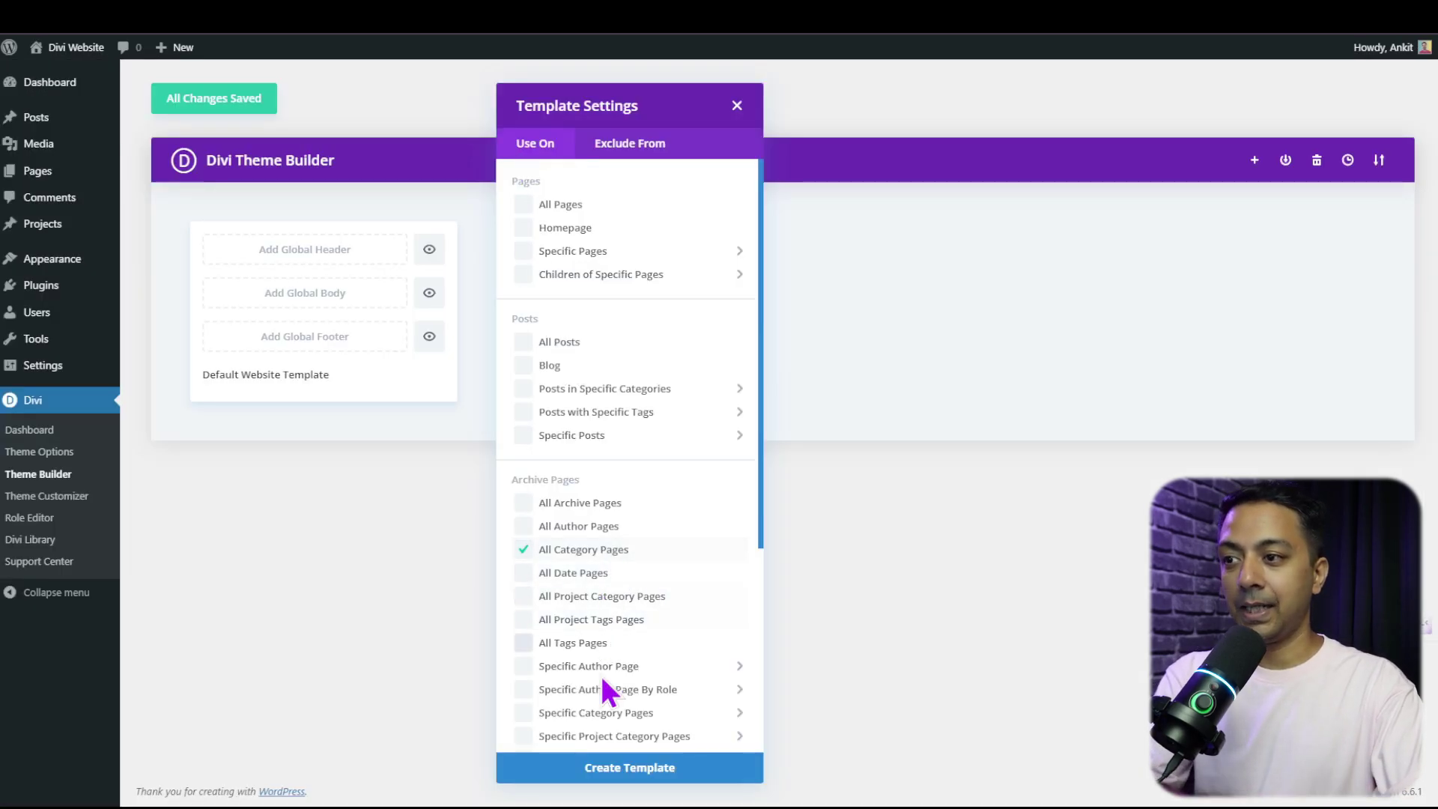
pyautogui.click(603, 777)
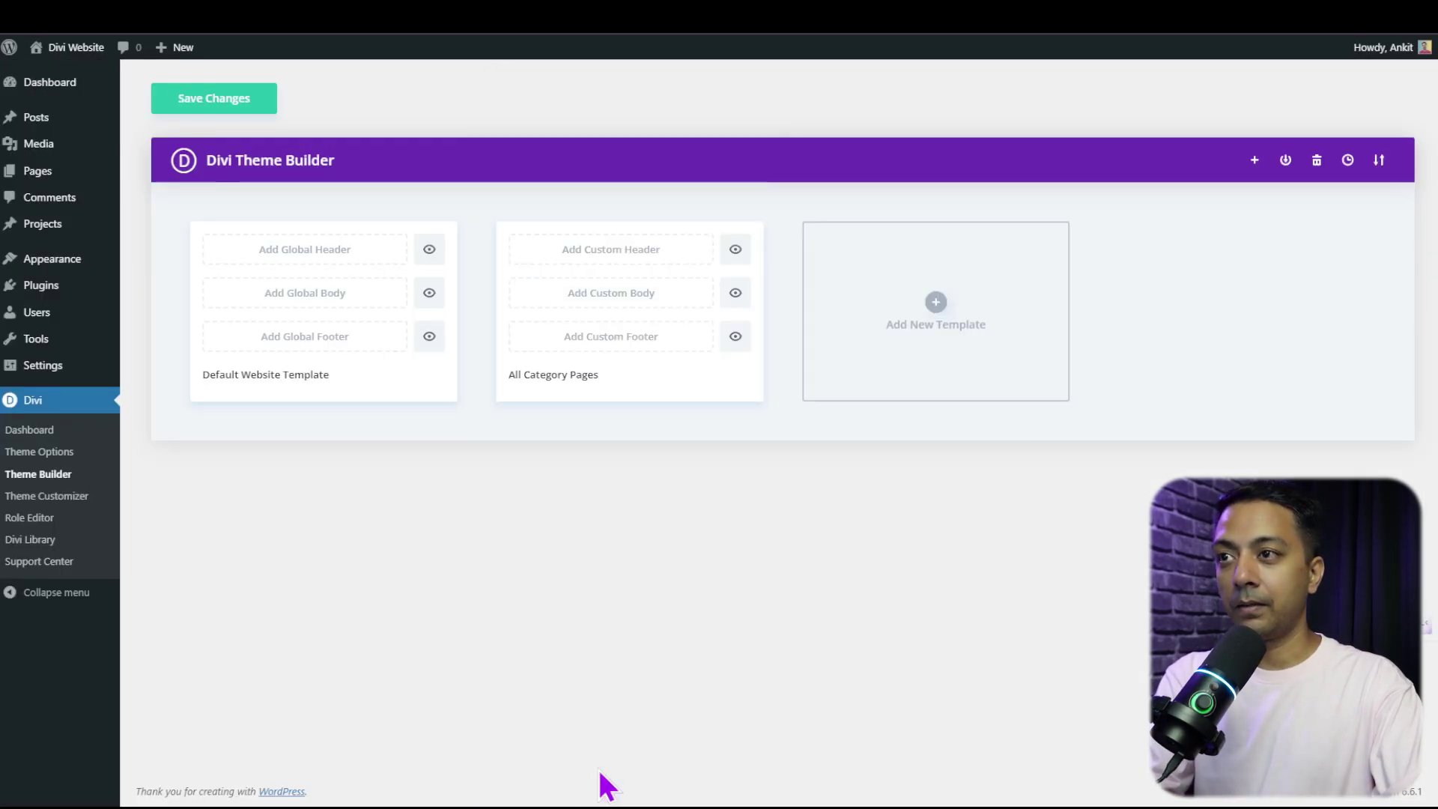
pyautogui.moveTo(603, 305)
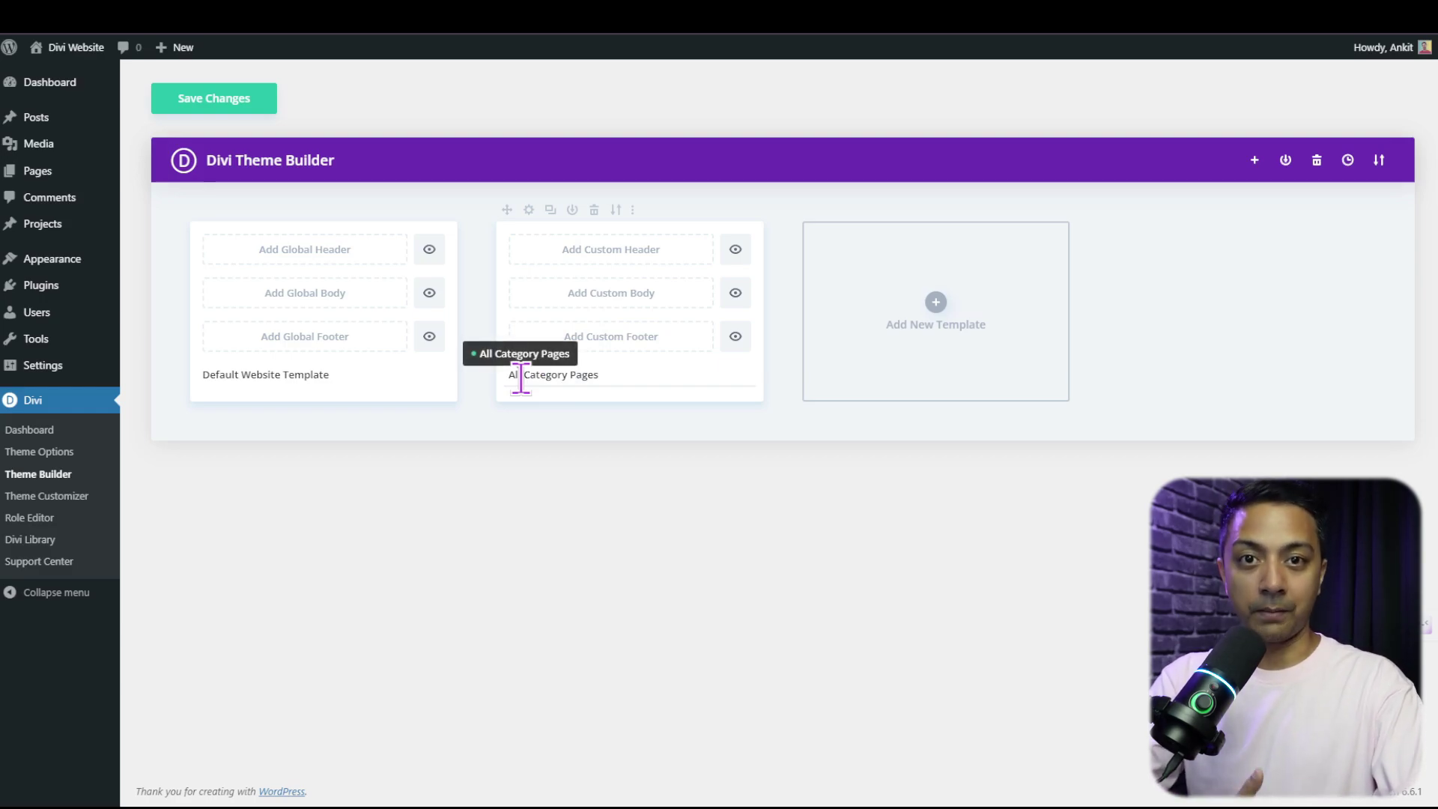
# Choose Add From Library for the All Category Pages template's custom body.
pyautogui.click(602, 303)
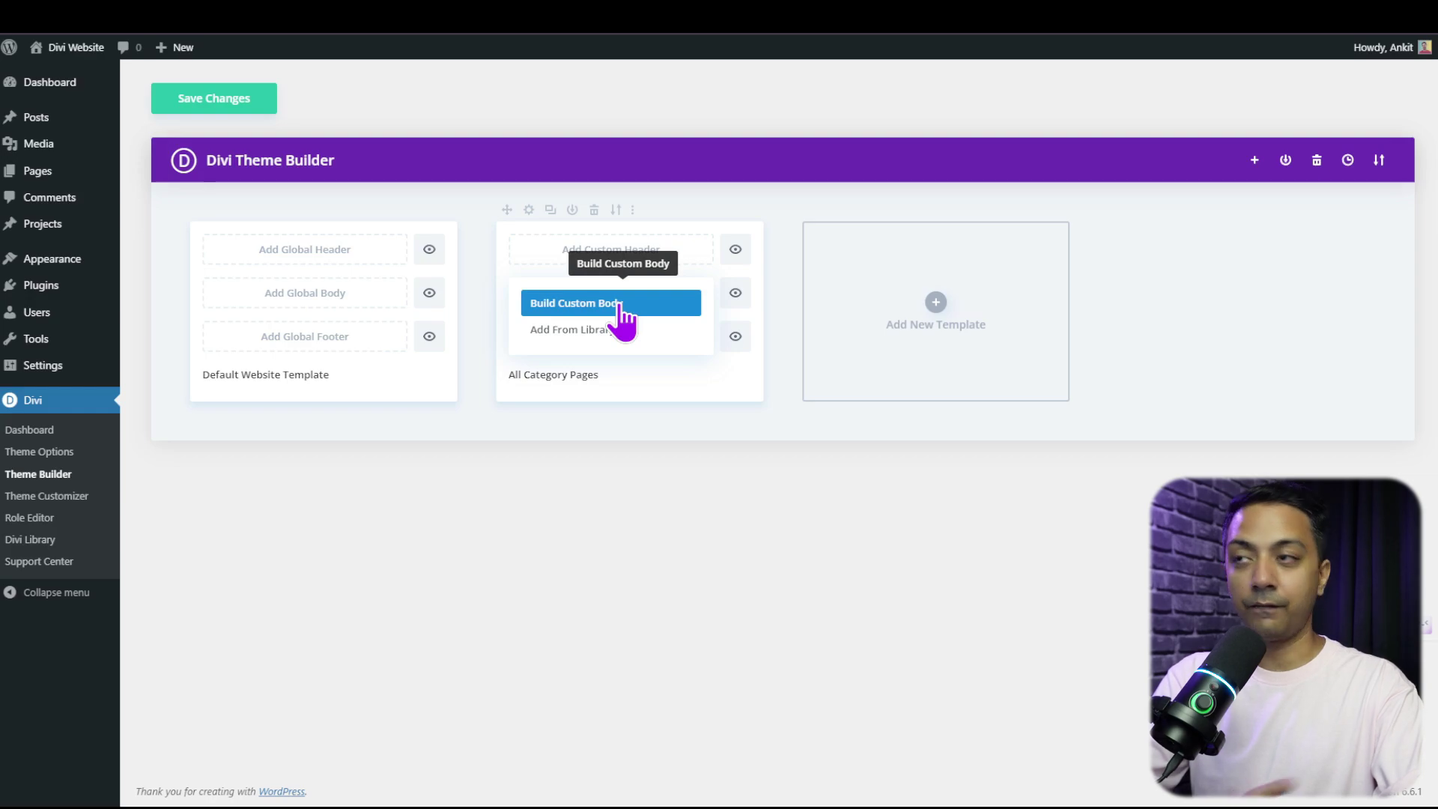
pyautogui.click(545, 334)
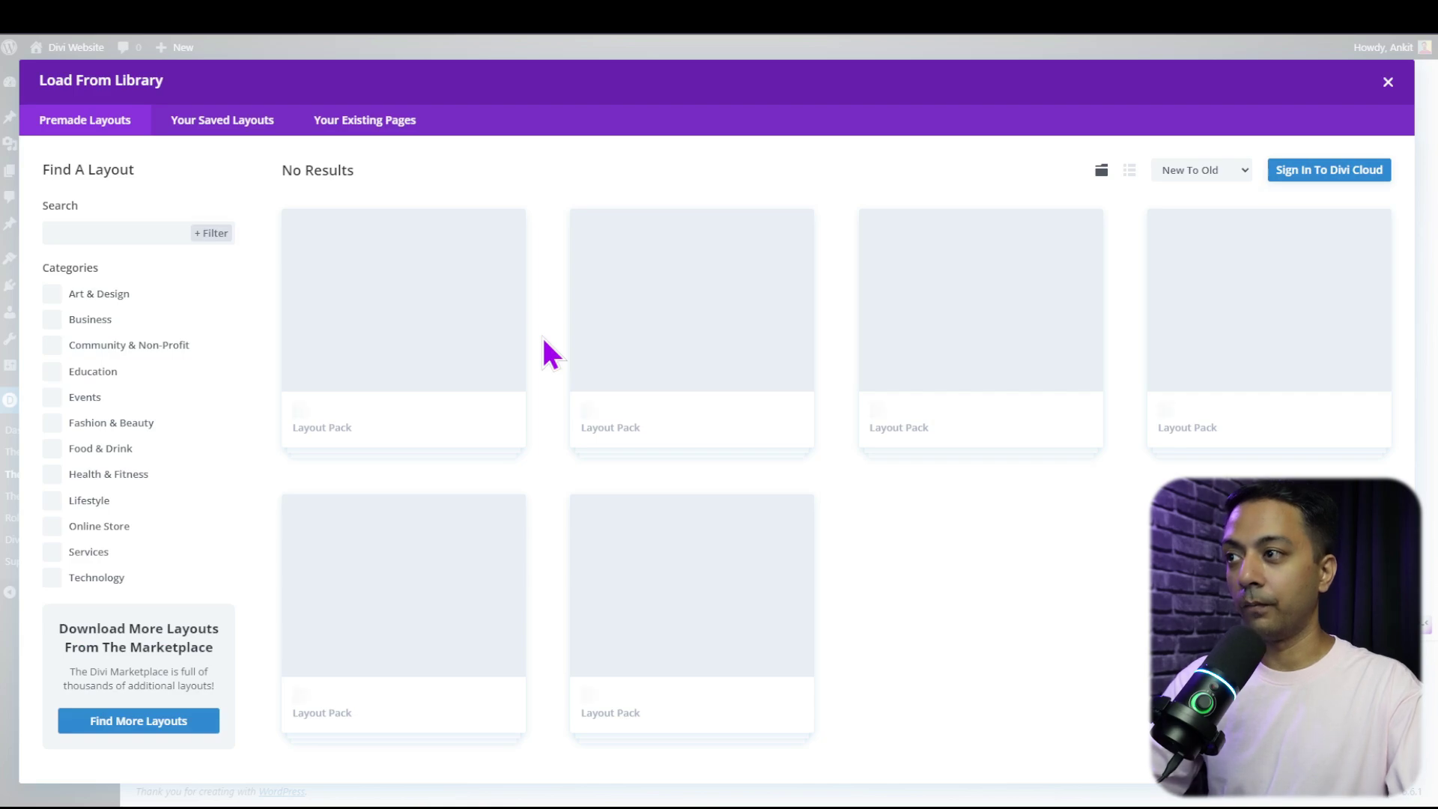
# Search premade layouts for 'blog' and open the Writer Blog Page layout details.
pyautogui.click(106, 232)
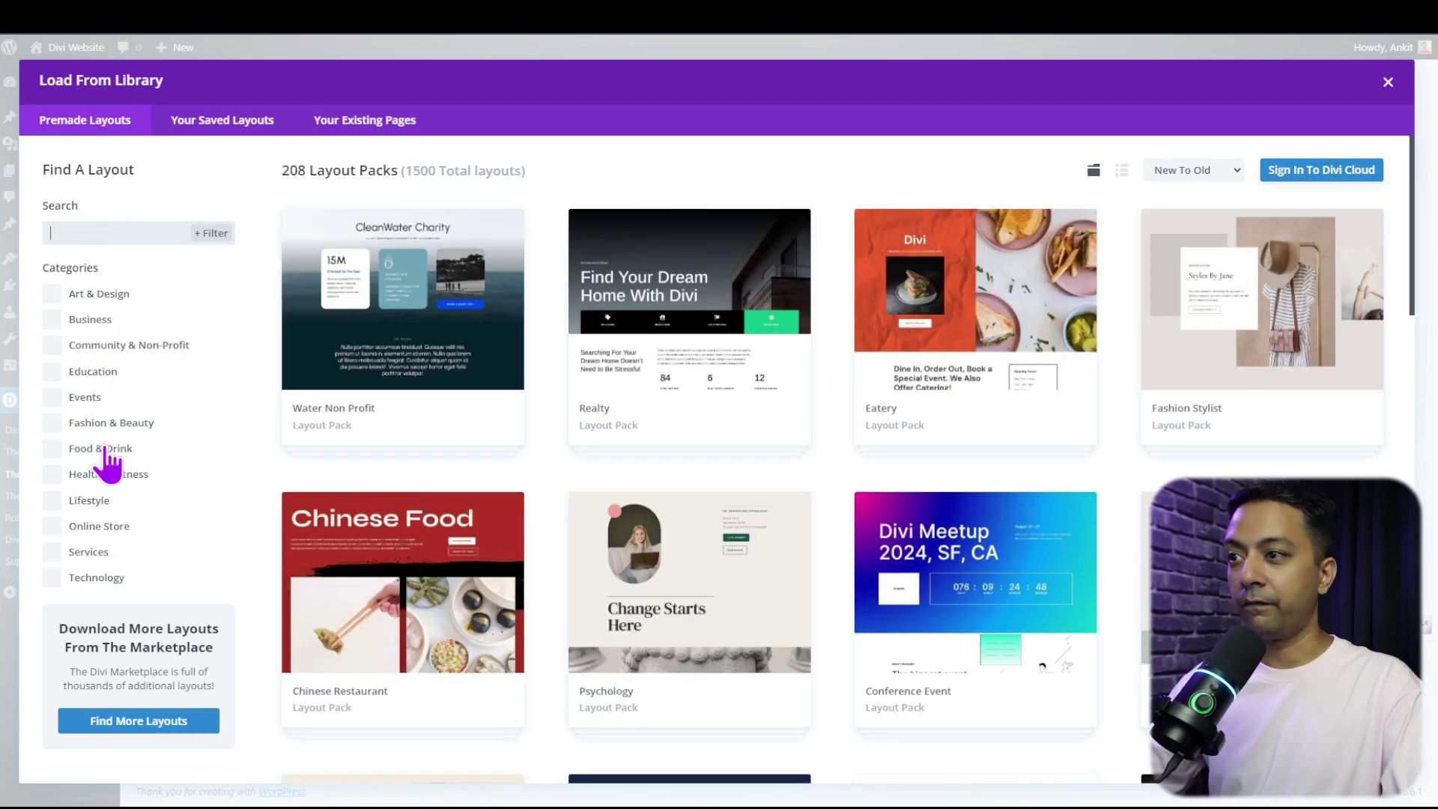
pyautogui.write('blog')
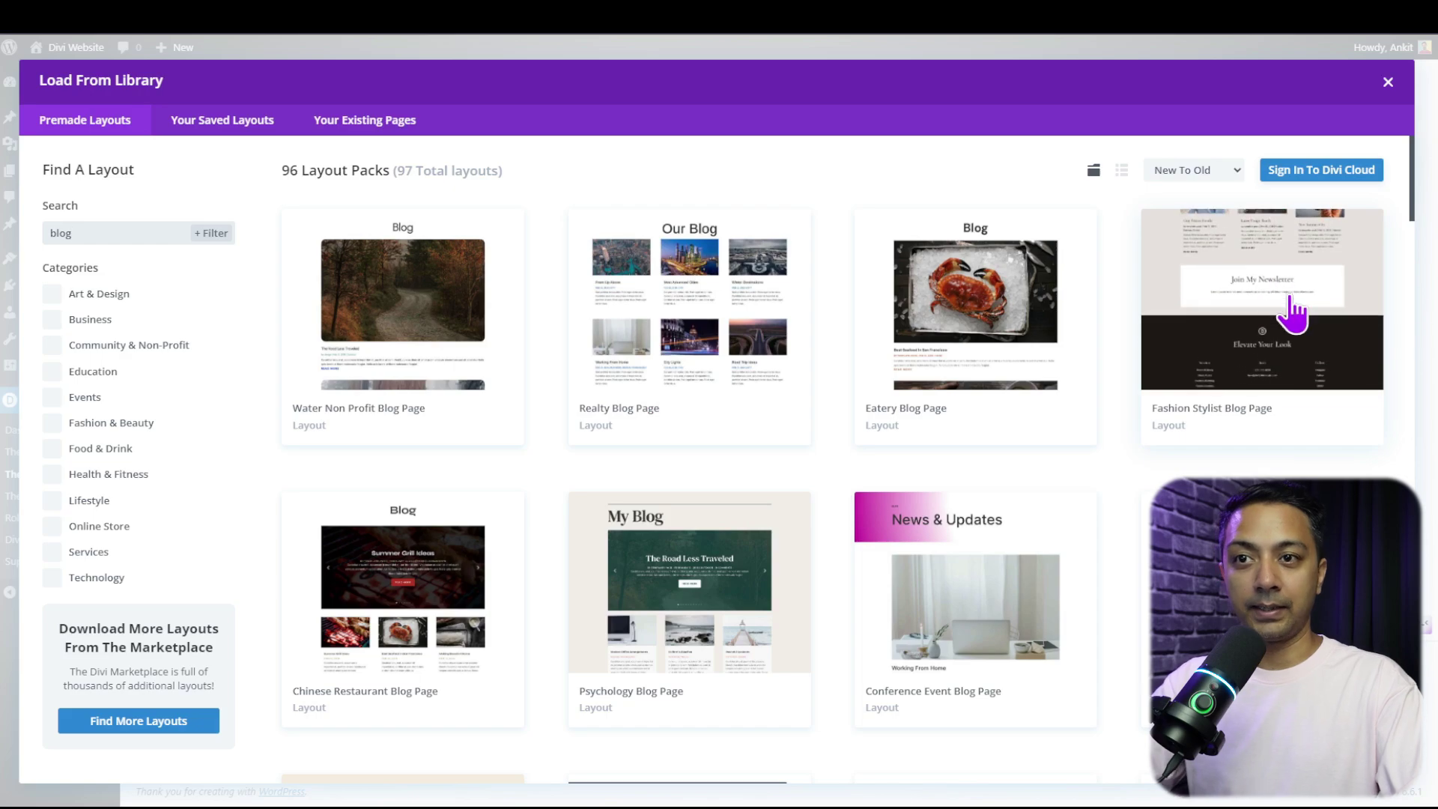
pyautogui.scroll(-2, 1307, 330)
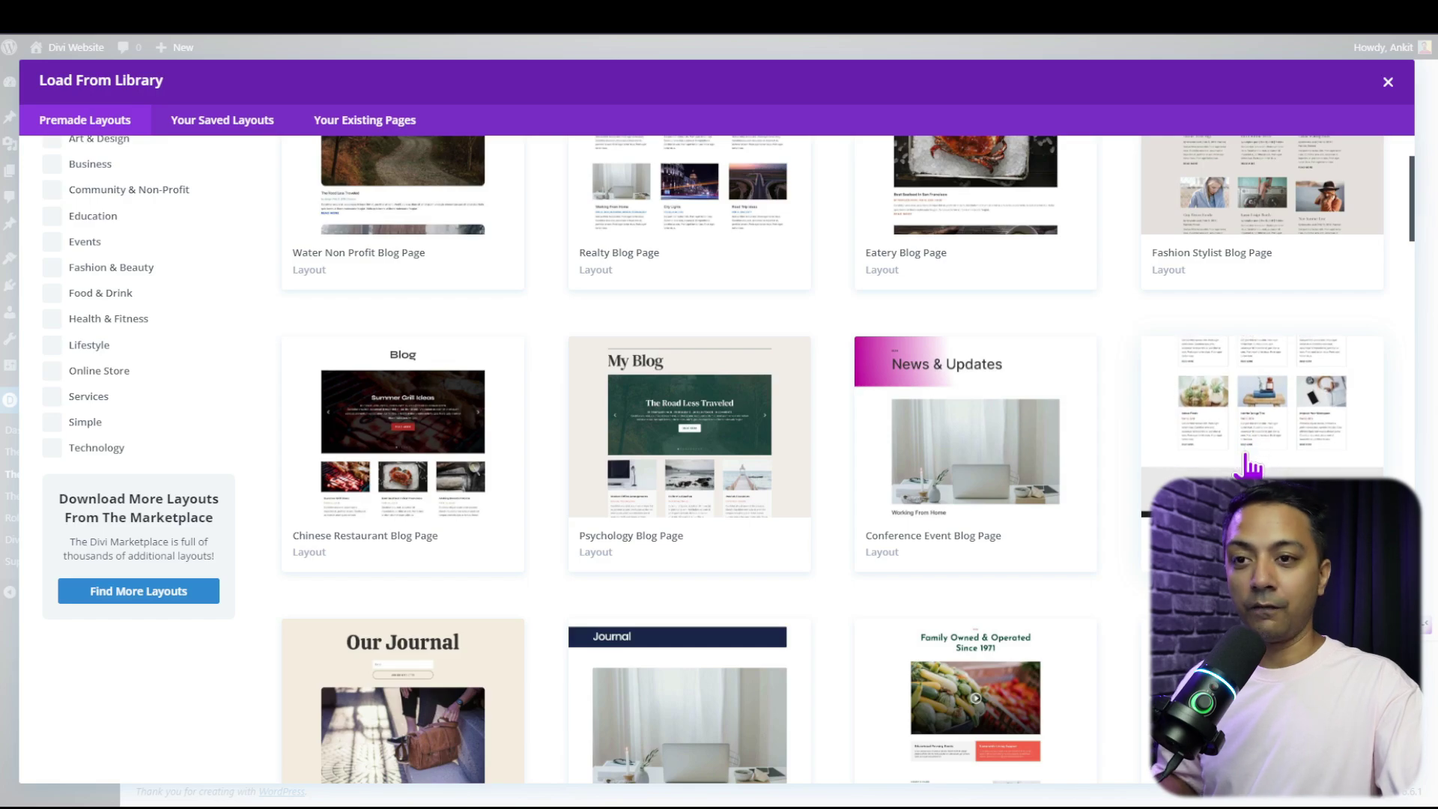
pyautogui.scroll(-3, 1249, 465)
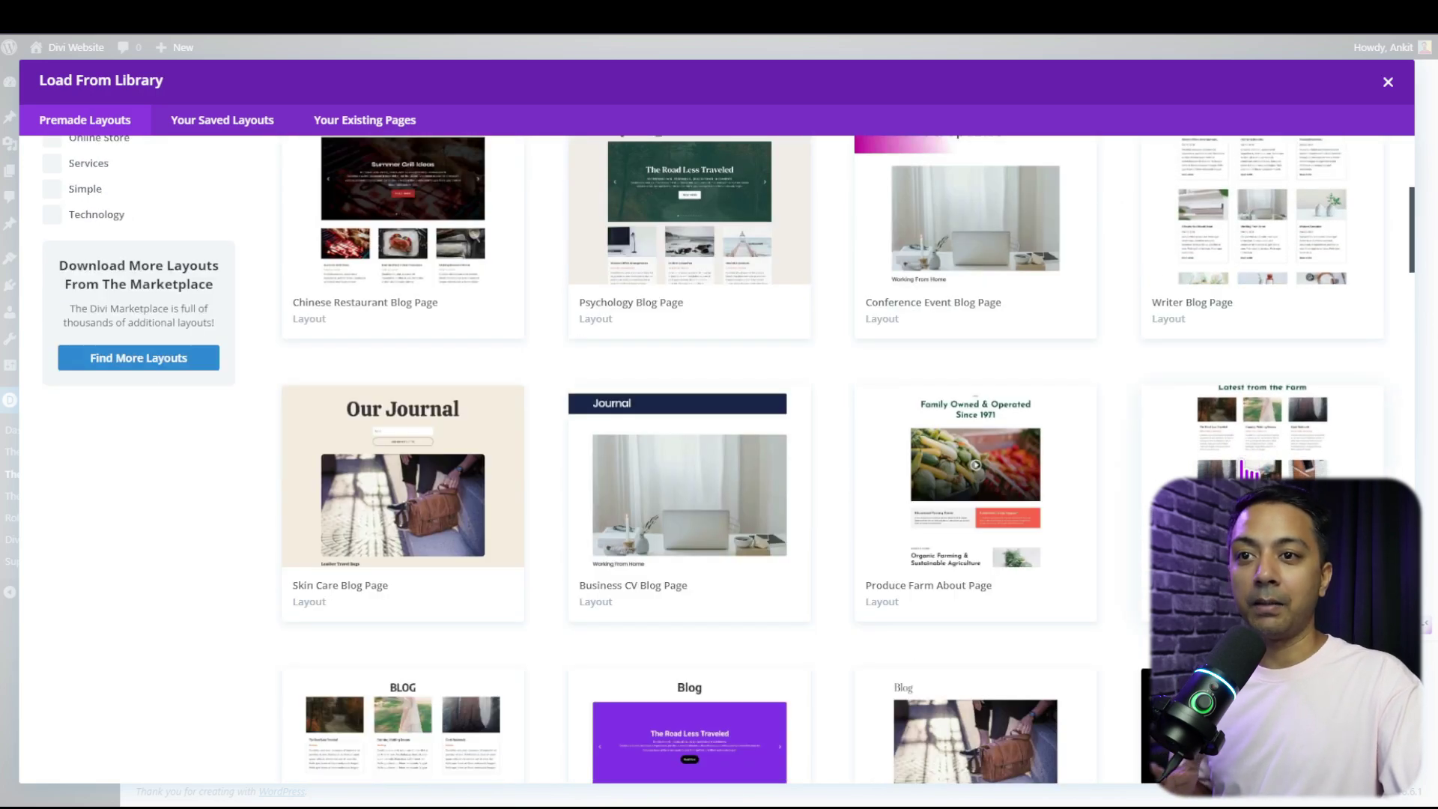
pyautogui.scroll(3, 1266, 434)
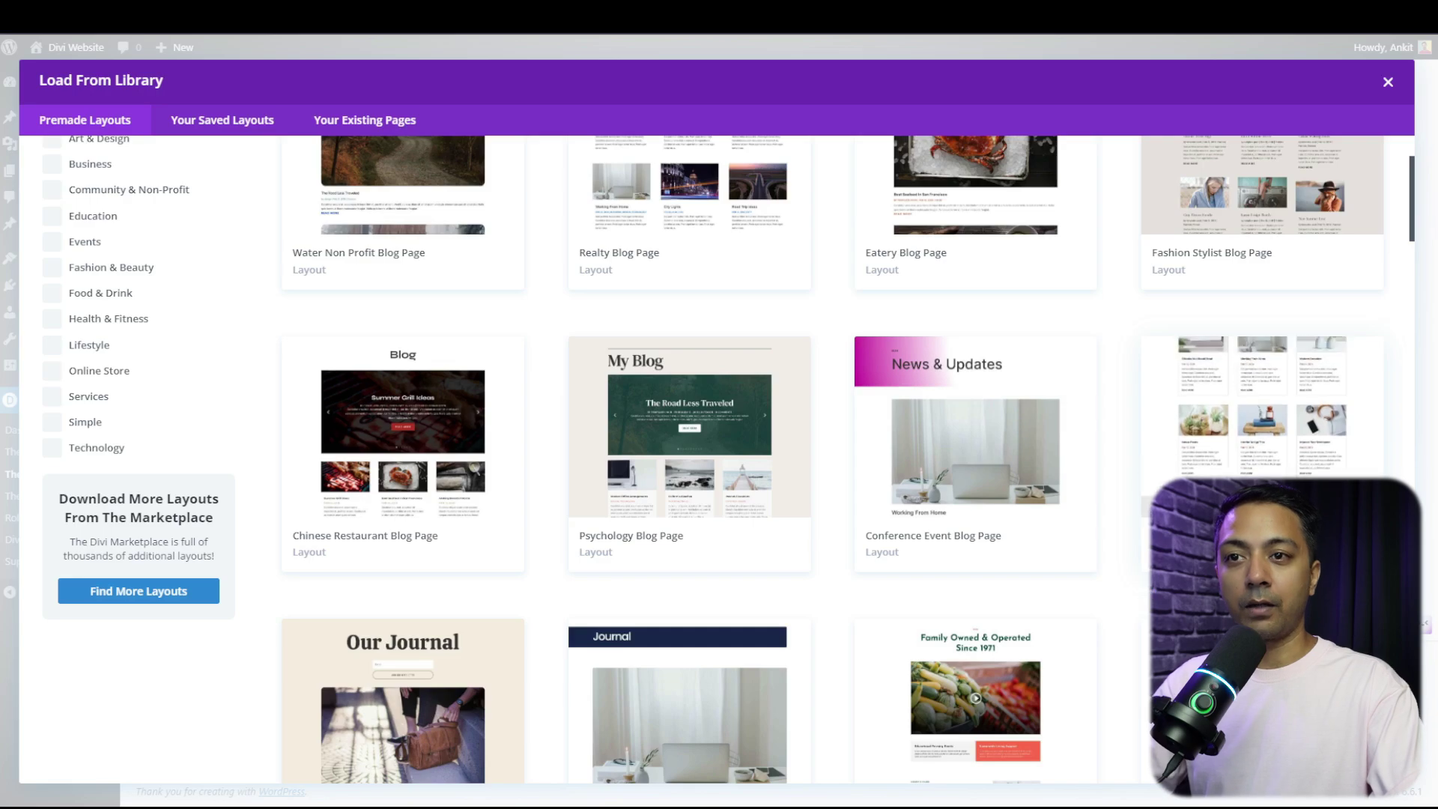
pyautogui.click(1296, 459)
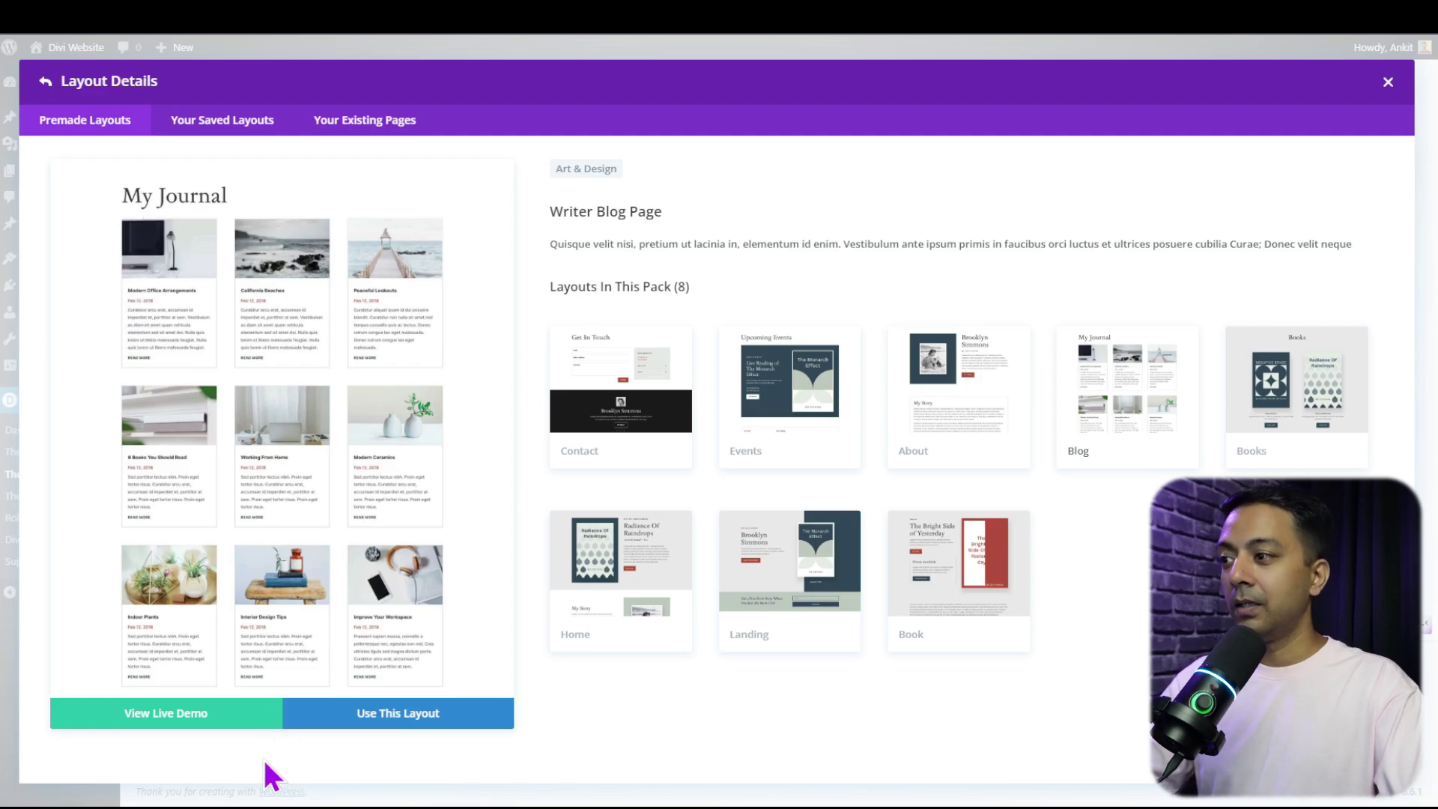
# Preview the Writer Blog live demo, then import its Blog layout with Use This Layout.
pyautogui.click(192, 730)
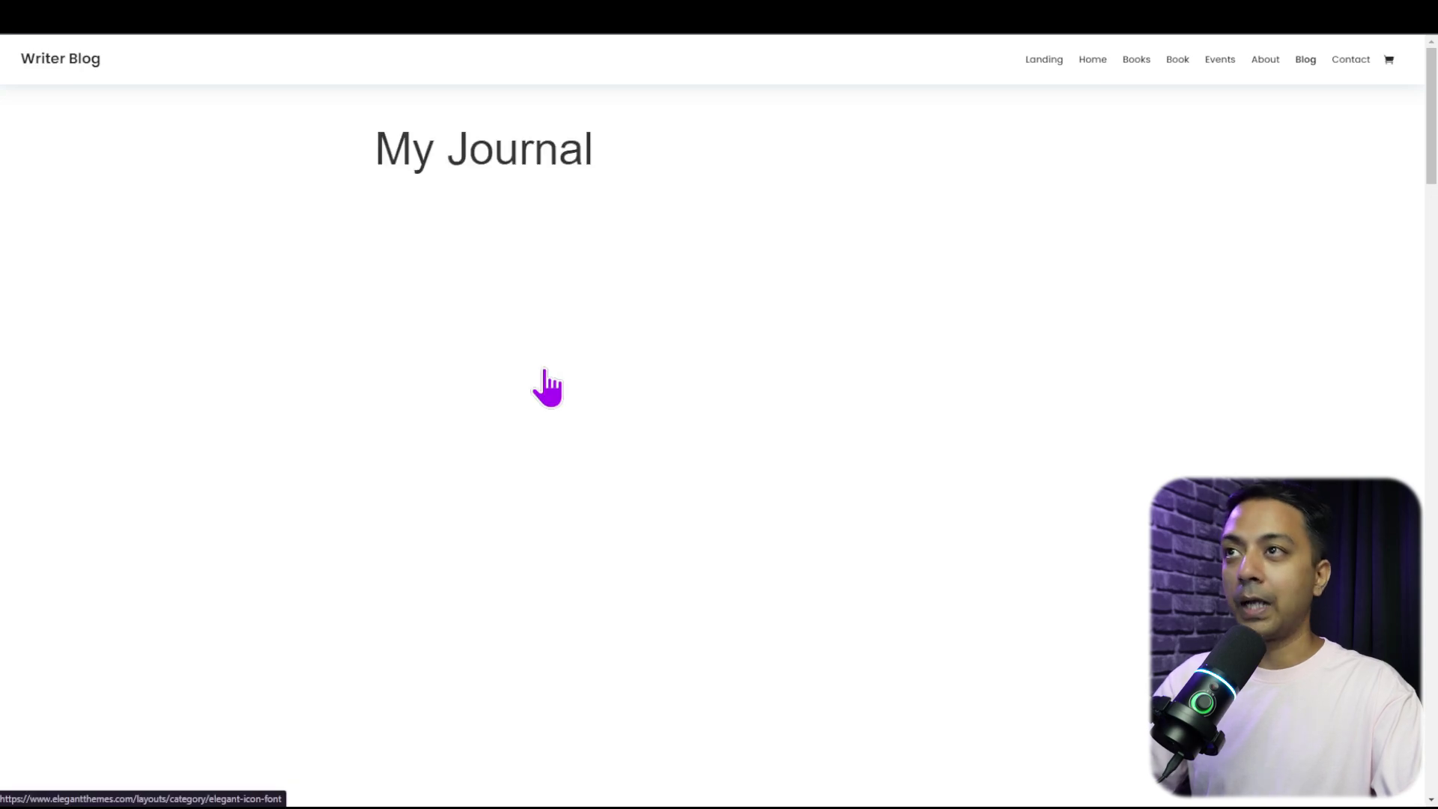
pyautogui.scroll(-1, 978, 487)
pyautogui.scroll(-2, 977, 487)
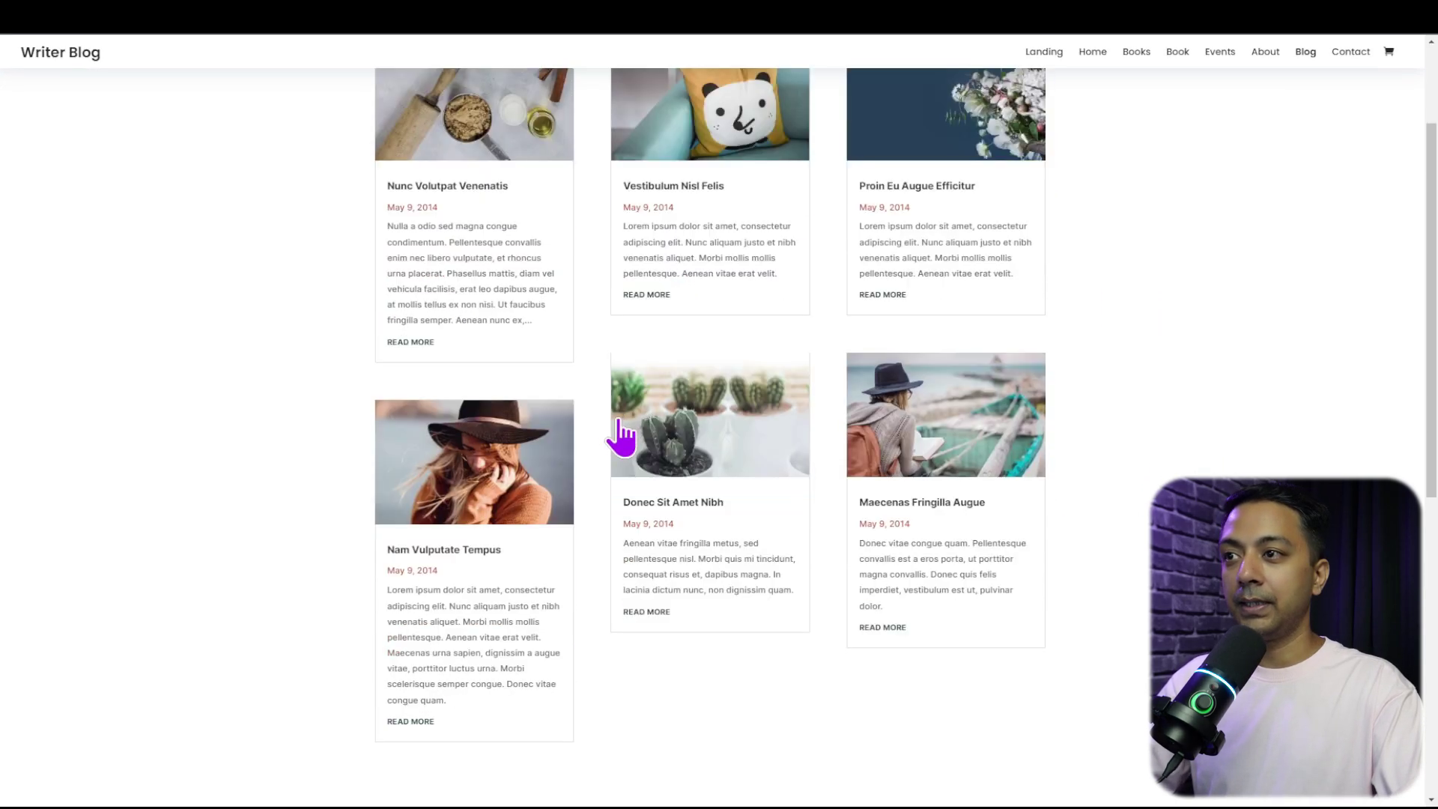
pyautogui.scroll(4, 741, 599)
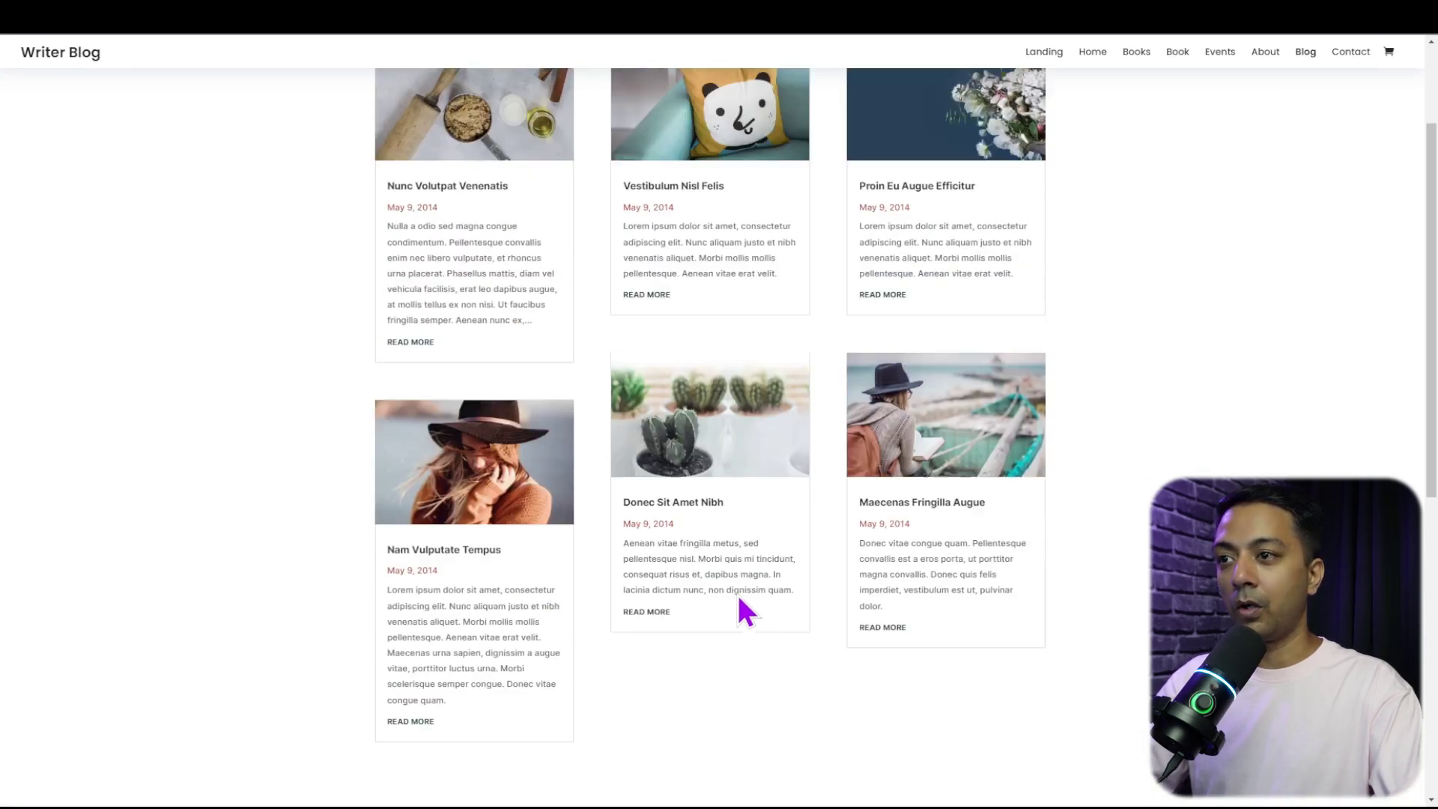
pyautogui.hotkey('ctrl', 'w')
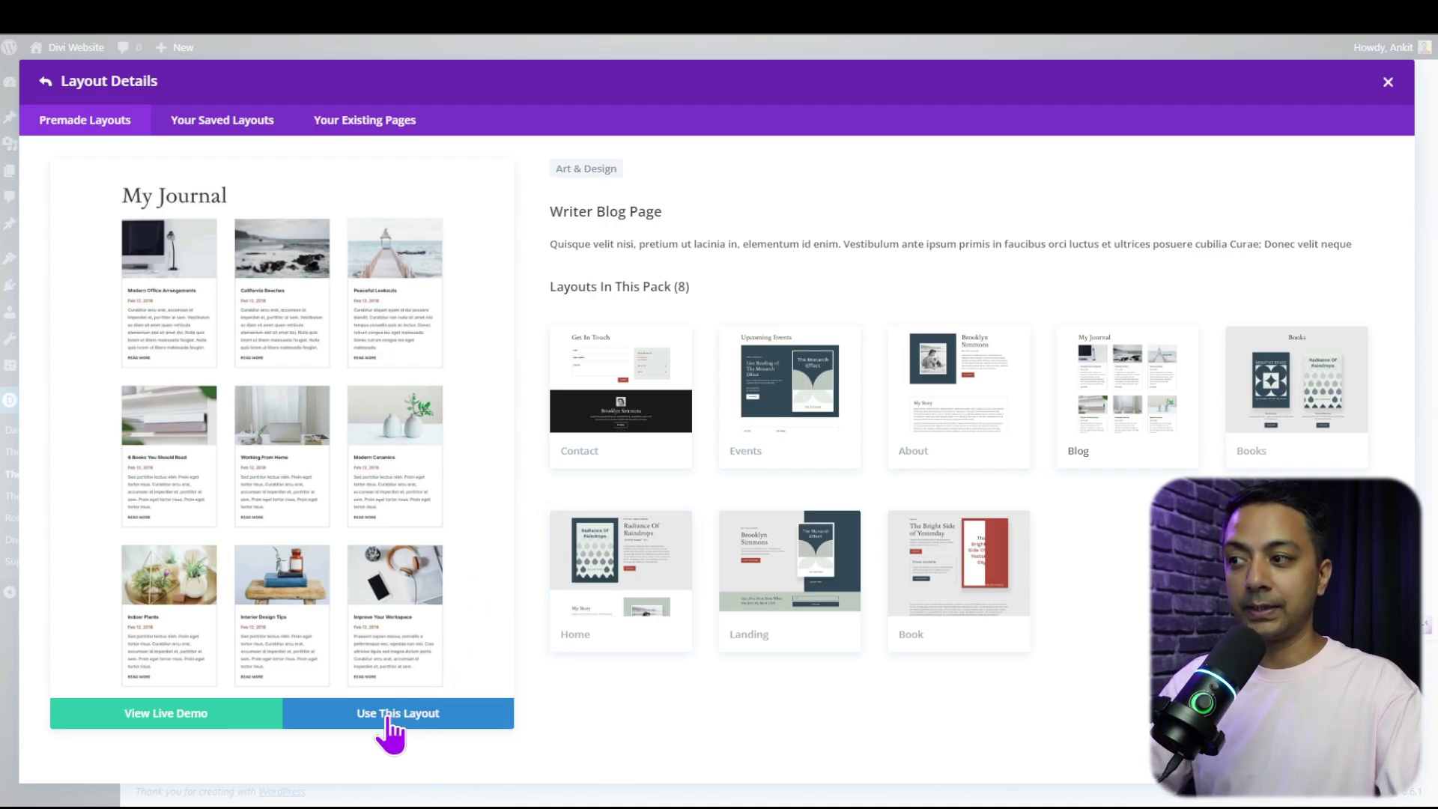
pyautogui.click(387, 717)
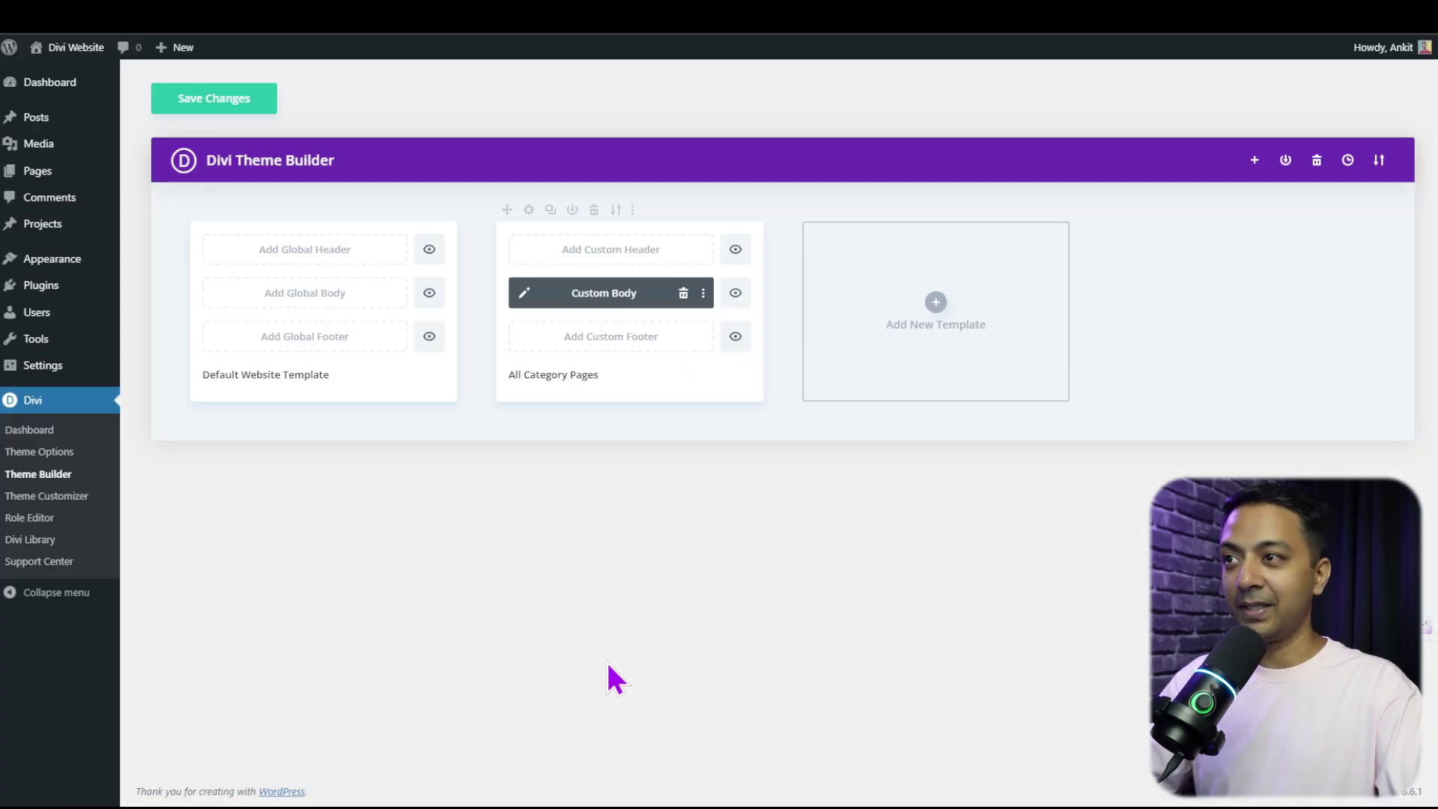
# Save the Theme Builder with the imported Writer Blog body on All Category Pages.
pyautogui.click(225, 105)
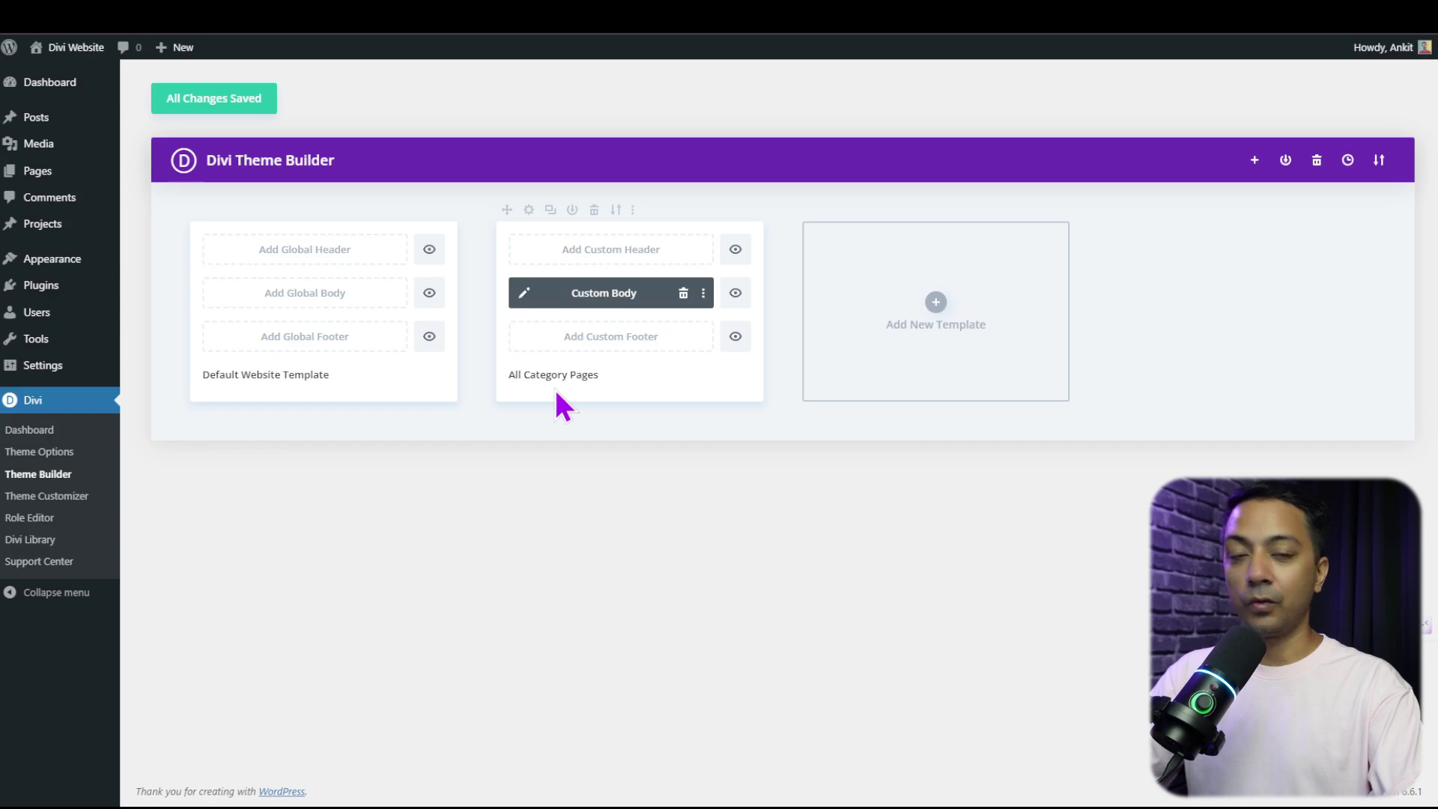
# Edit the custom body and switch the My Journal heading to the dynamic Post/Archive Title.
pyautogui.click(527, 294)
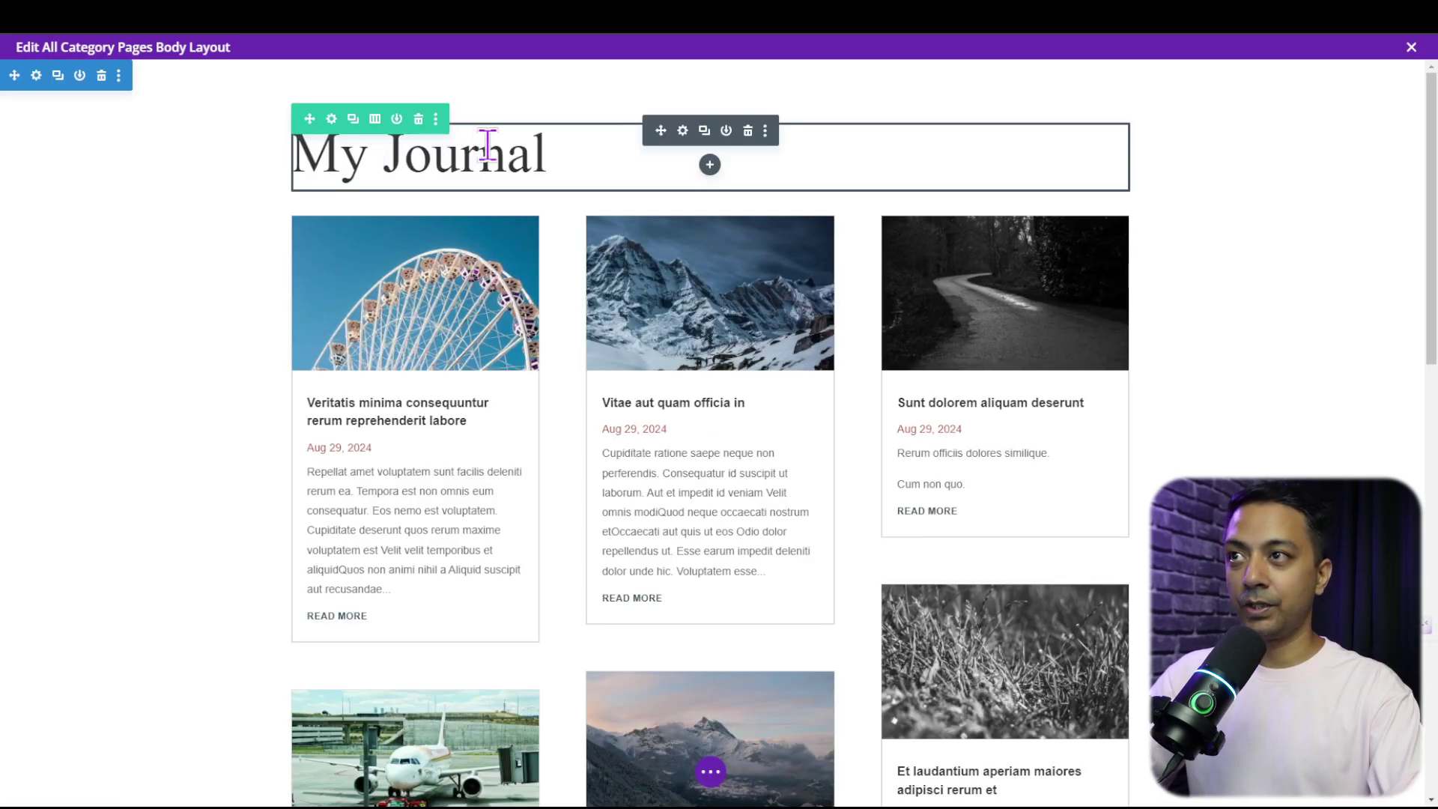
pyautogui.click(682, 134)
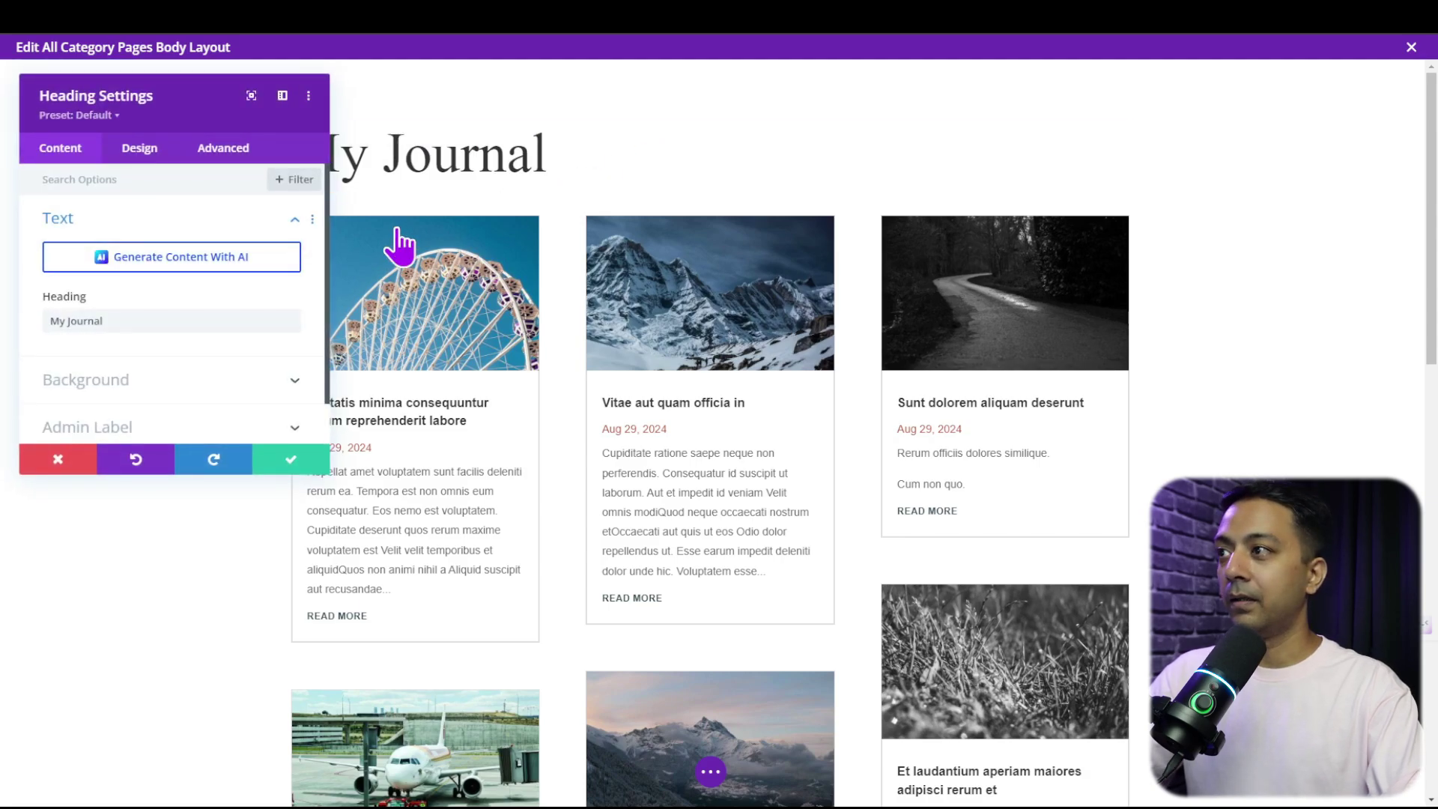
pyautogui.click(132, 314)
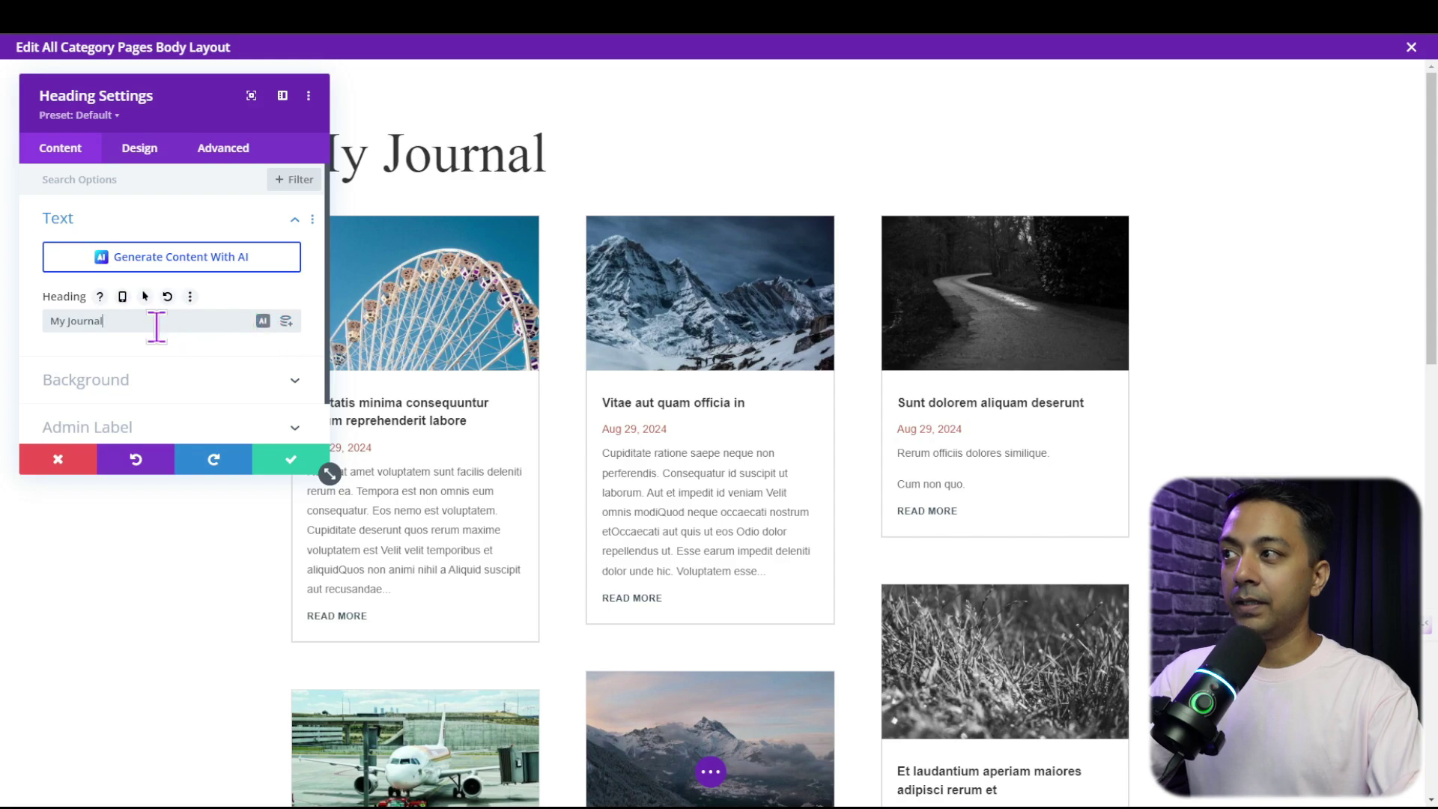
pyautogui.click(285, 323)
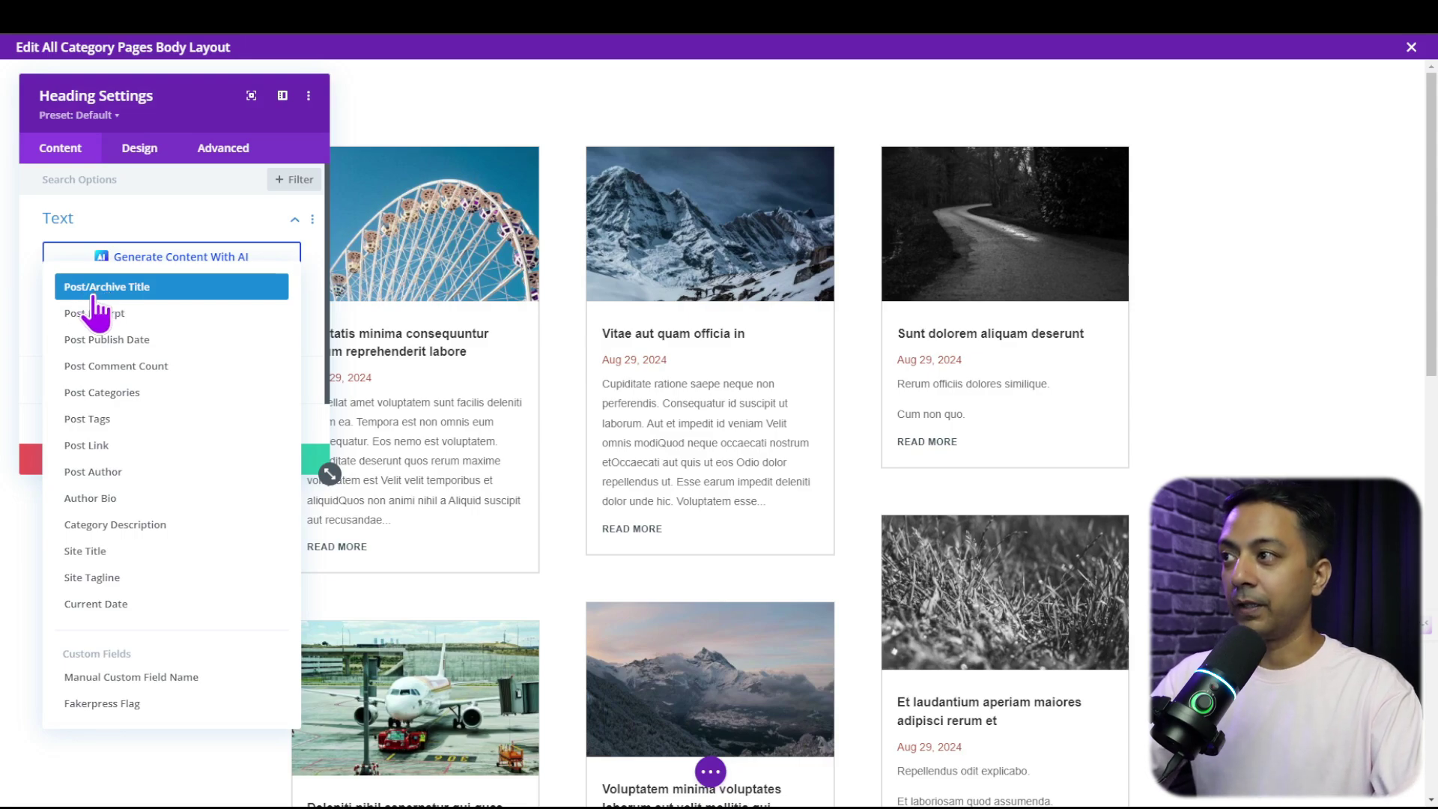
pyautogui.click(93, 292)
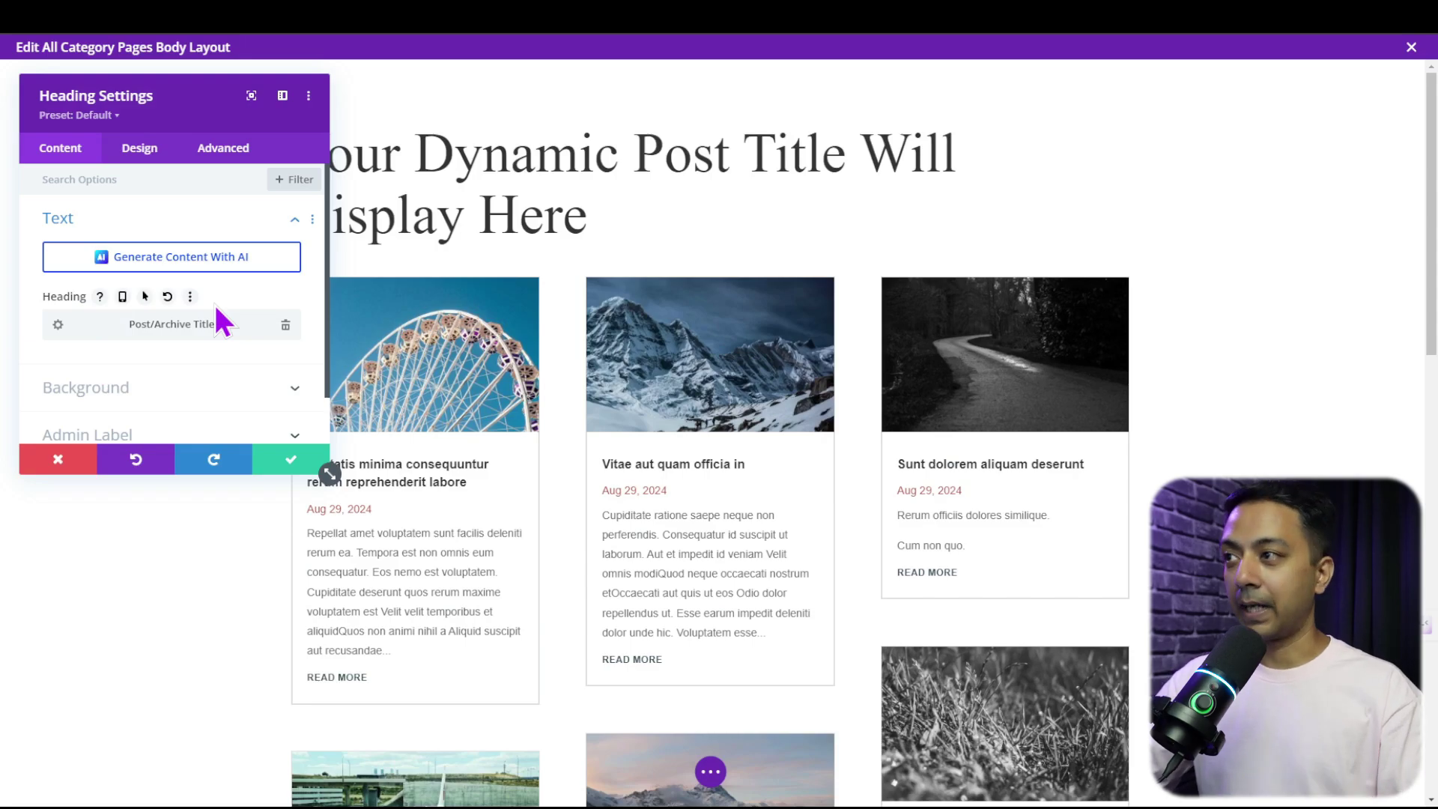
pyautogui.click(287, 464)
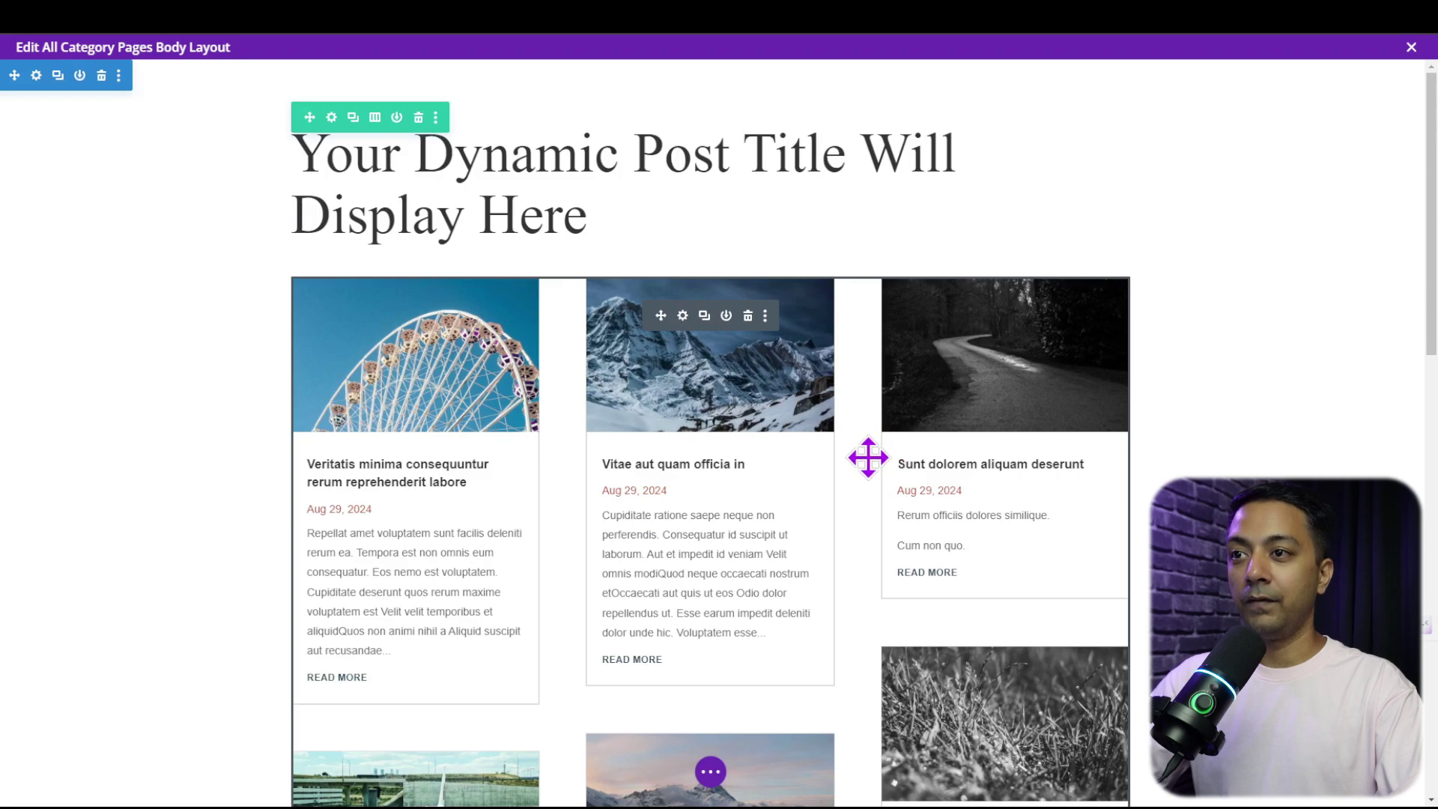
# Turn on Posts For Current Page in the Blog module and set Excerpt Length to 50.
pyautogui.click(682, 318)
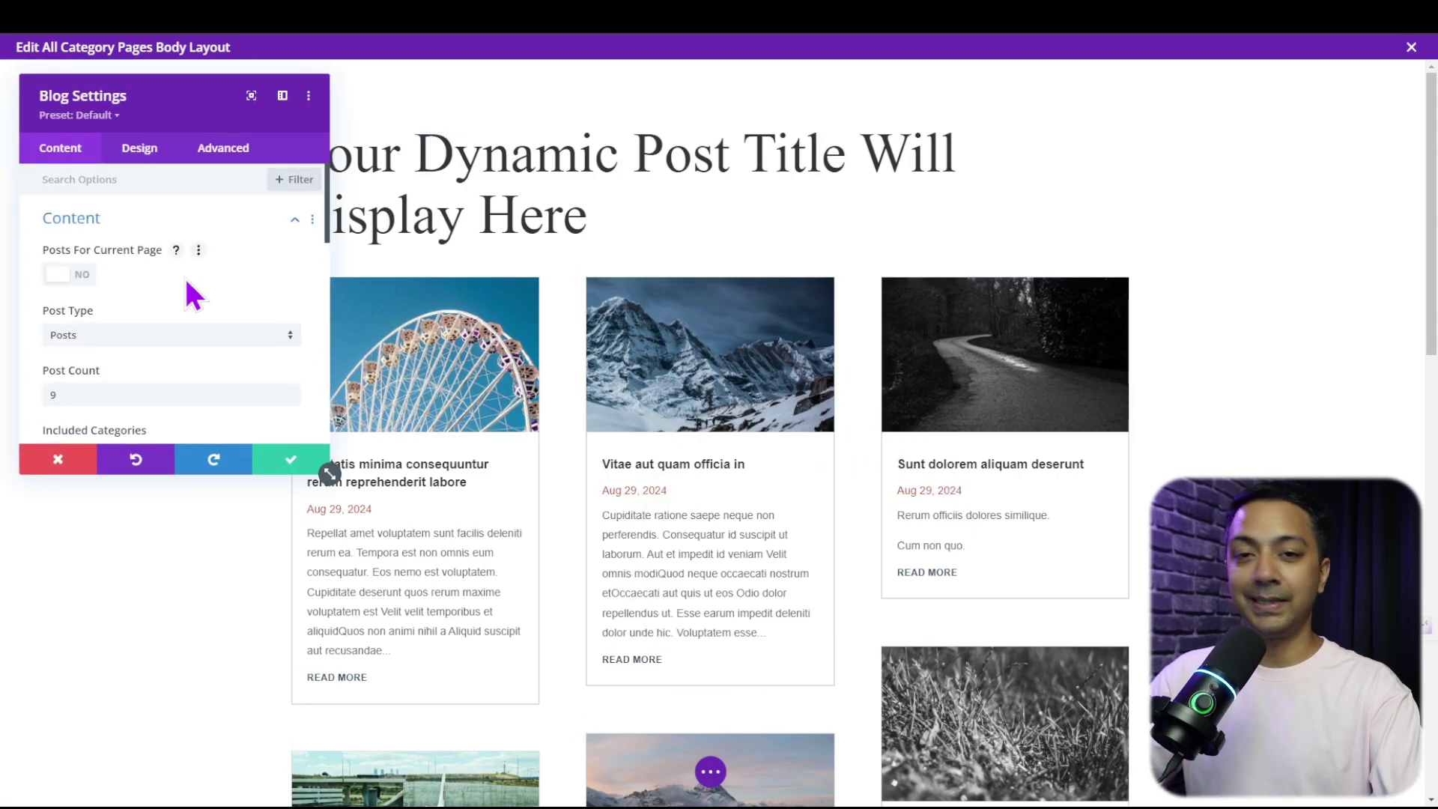
pyautogui.click(74, 285)
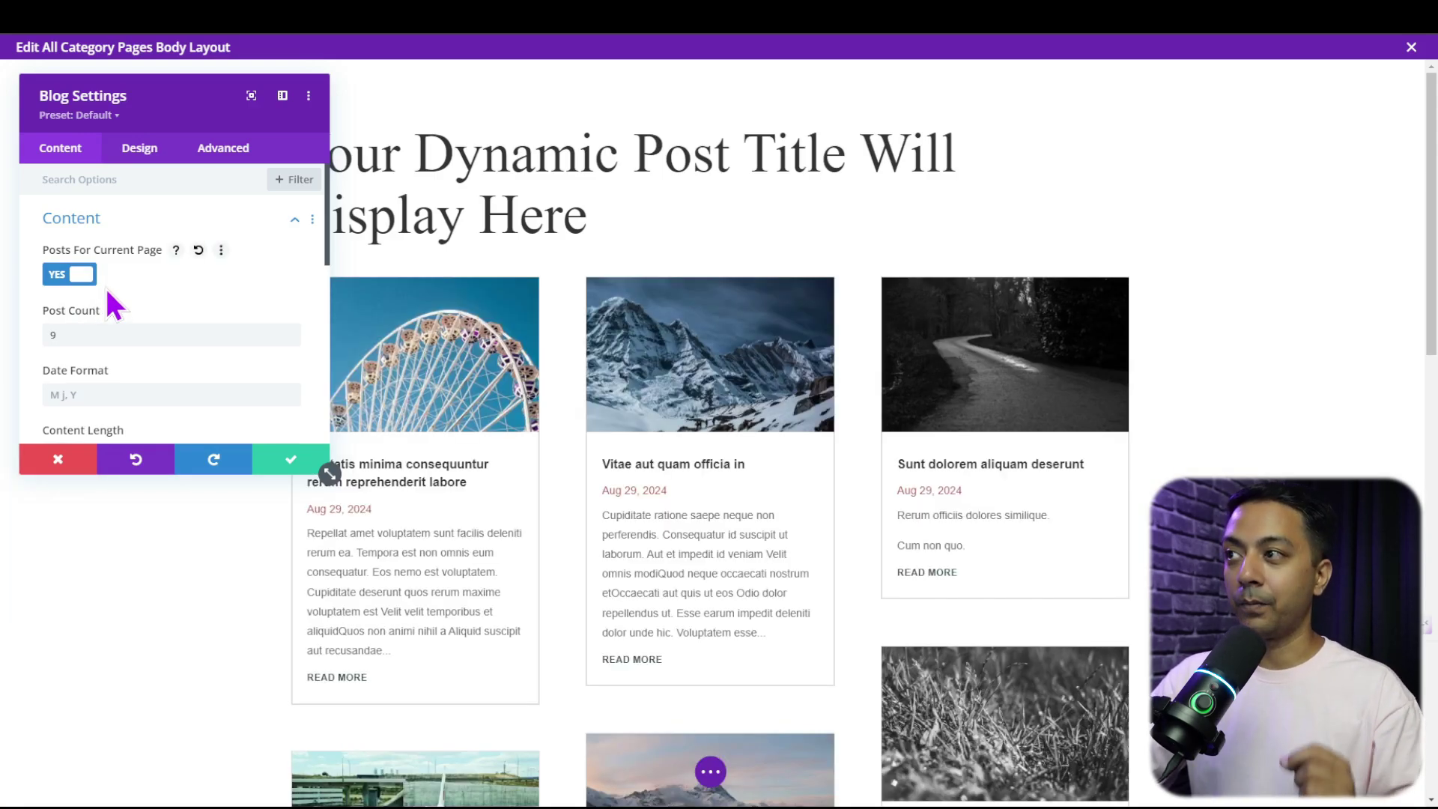
pyautogui.scroll(-2, 183, 317)
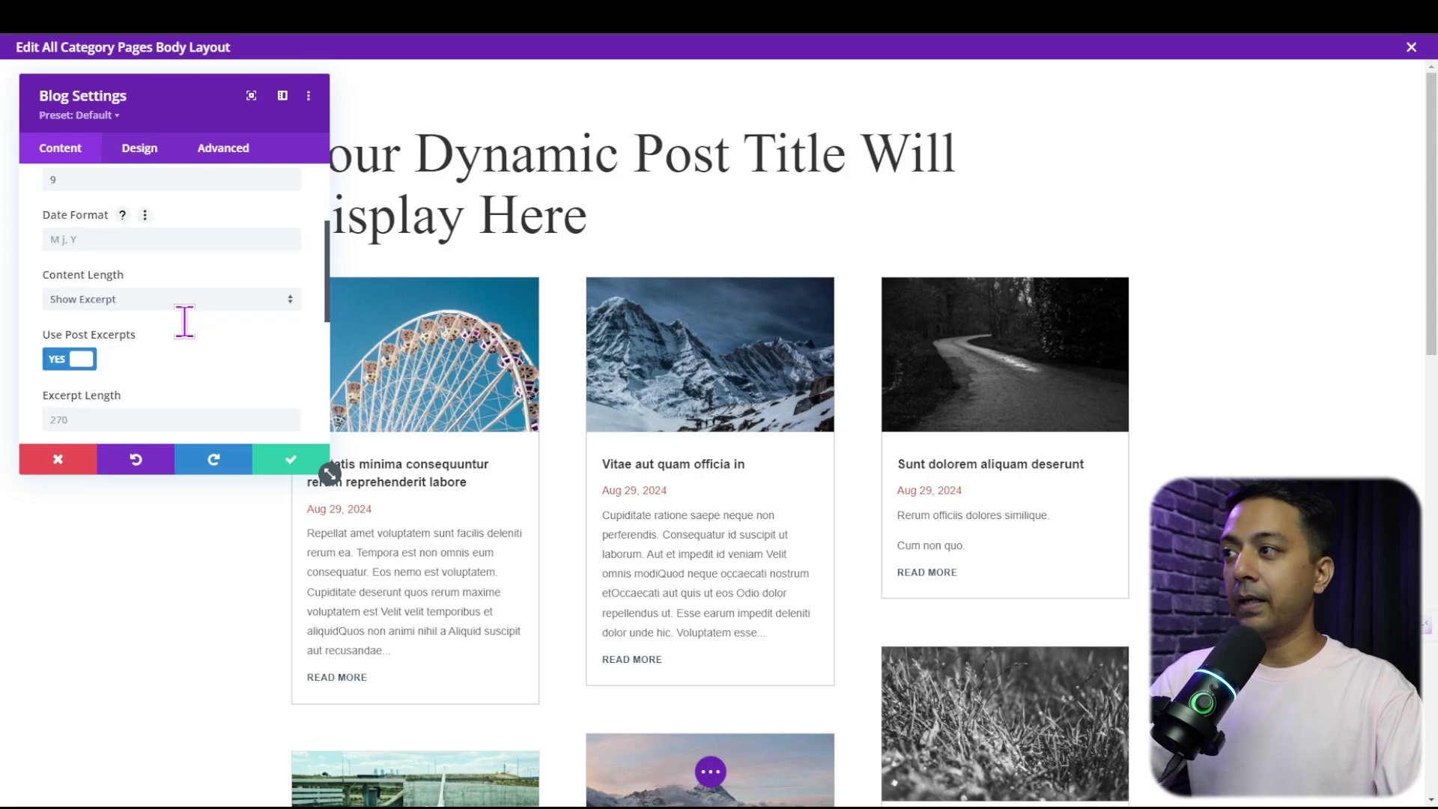
pyautogui.scroll(-1, 184, 321)
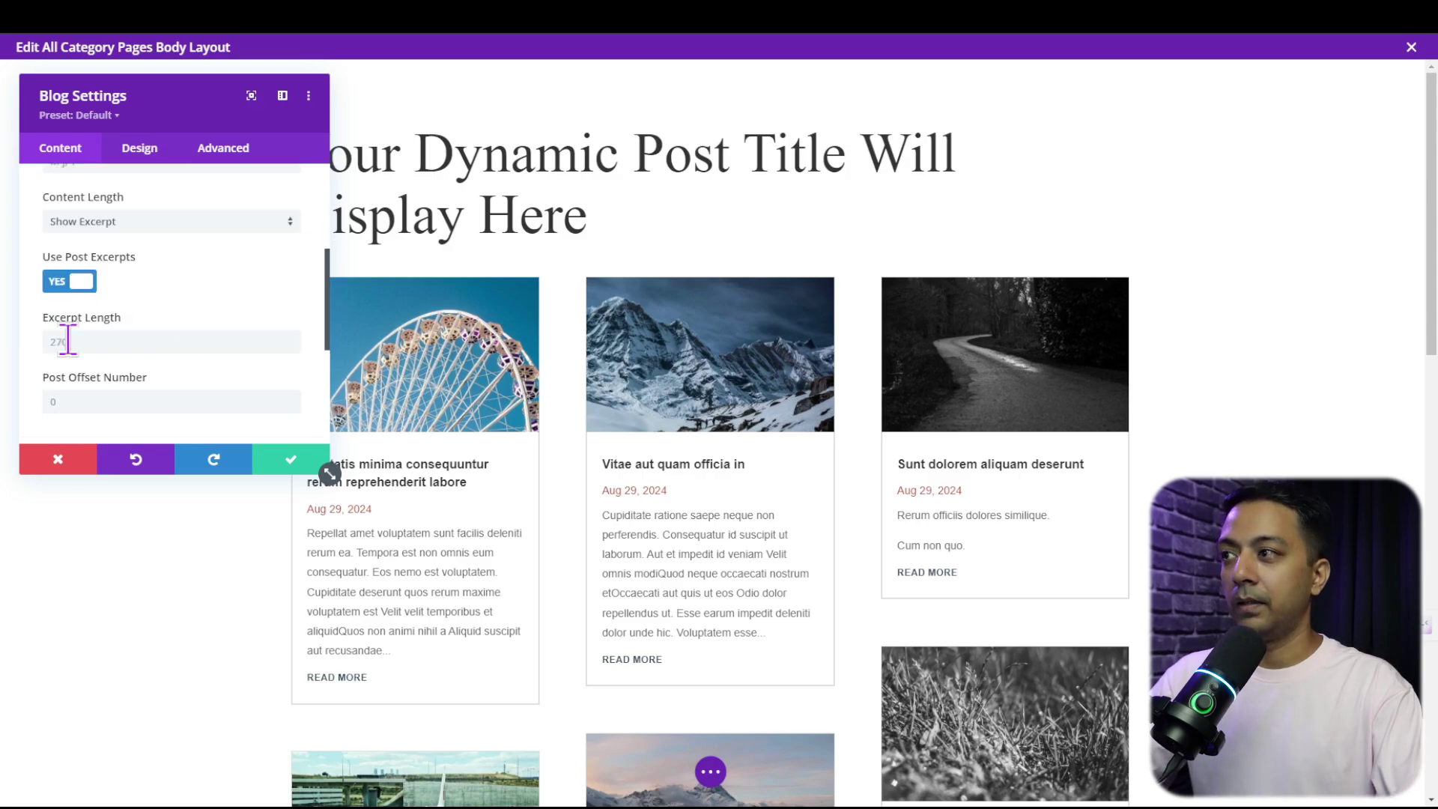
pyautogui.click(128, 347)
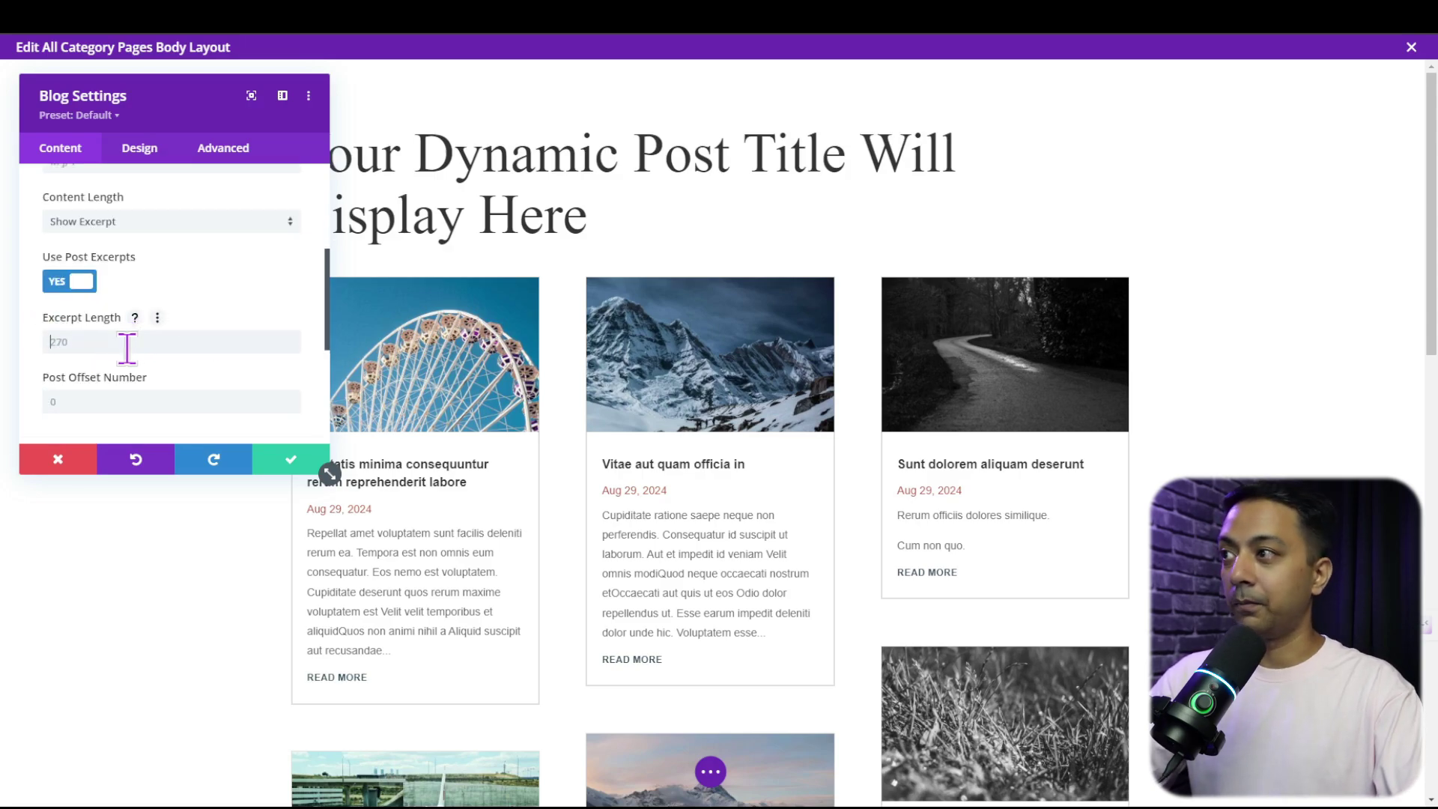
pyautogui.write('50')
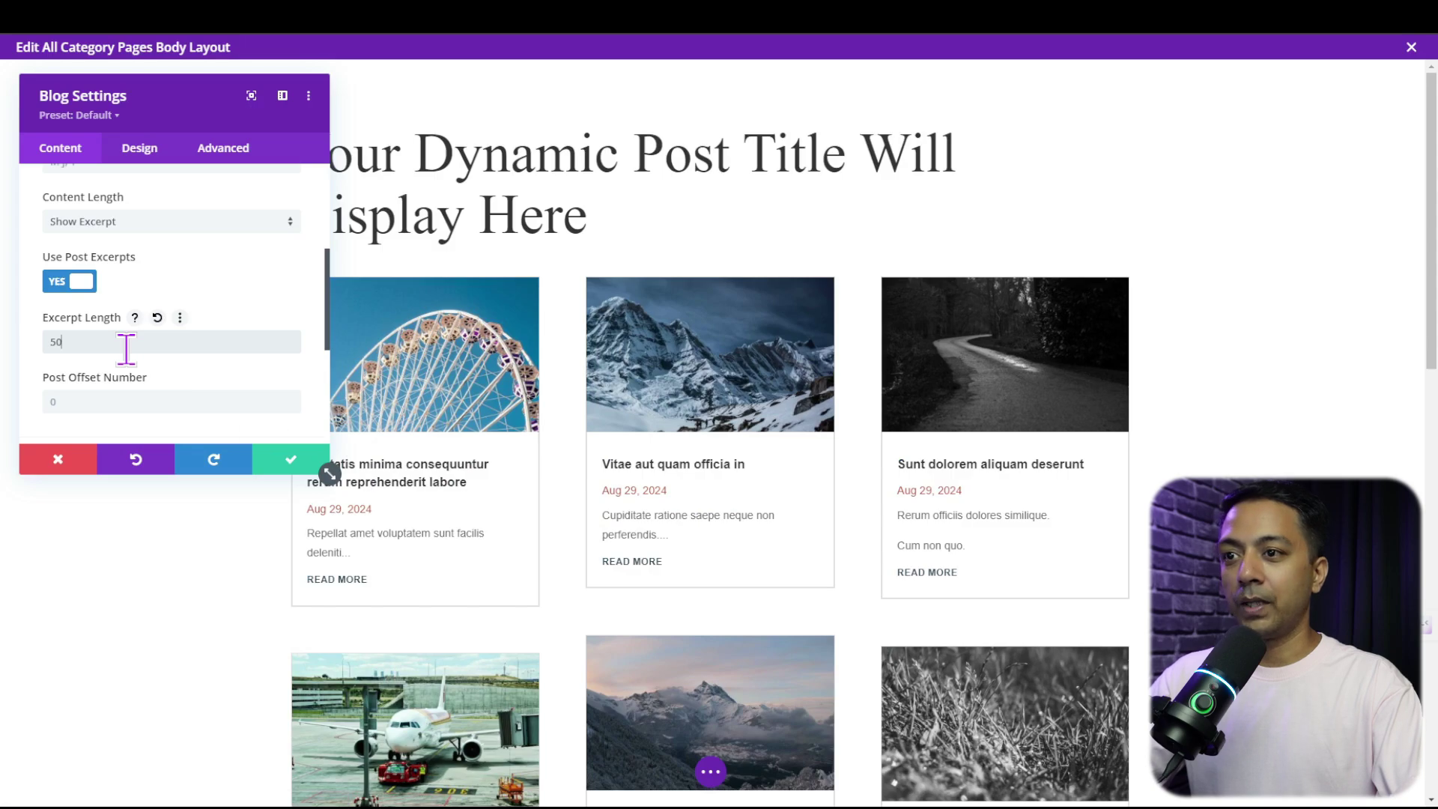
# Confirm the Blog module changes, save the category body layout and exit the editor.
pyautogui.click(286, 460)
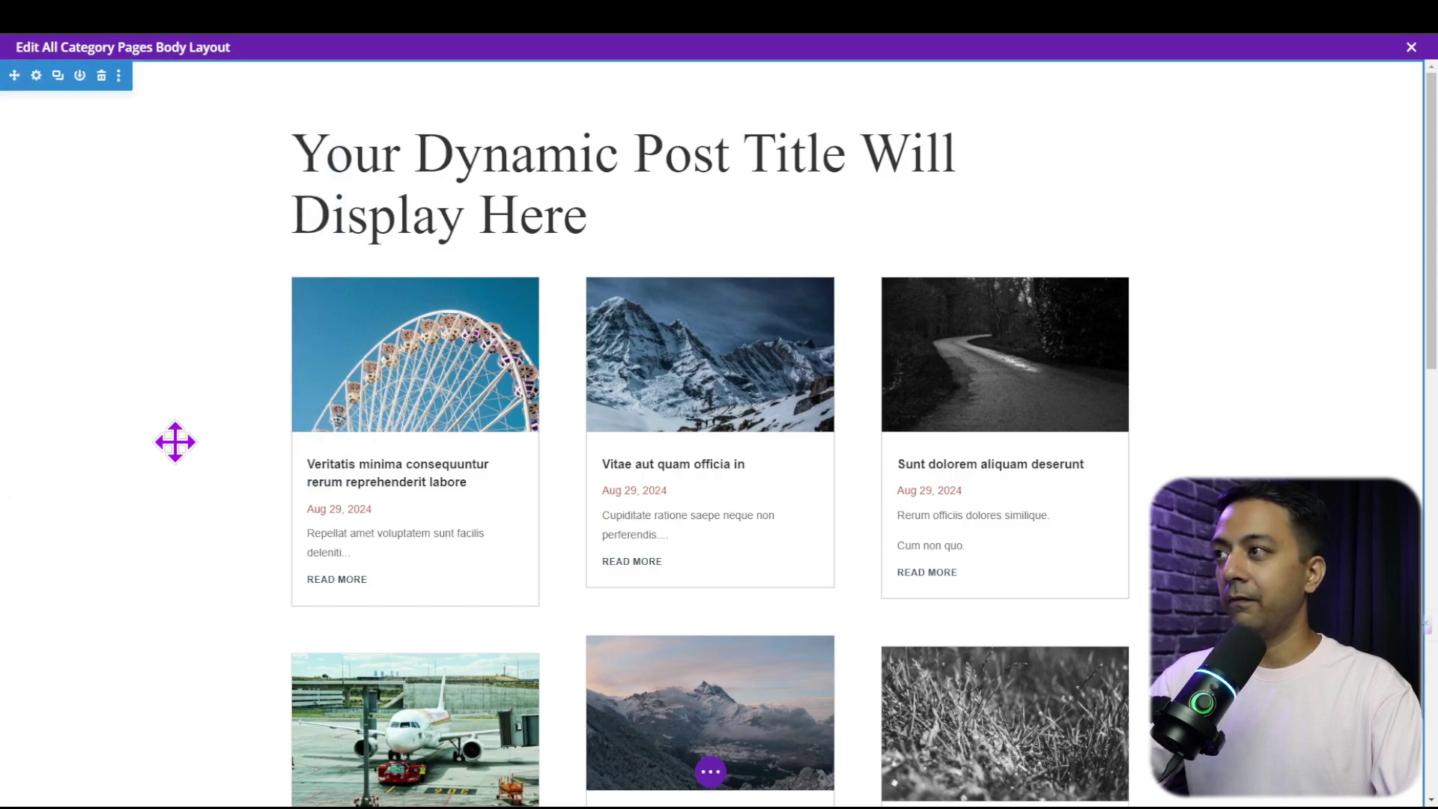
pyautogui.click(712, 773)
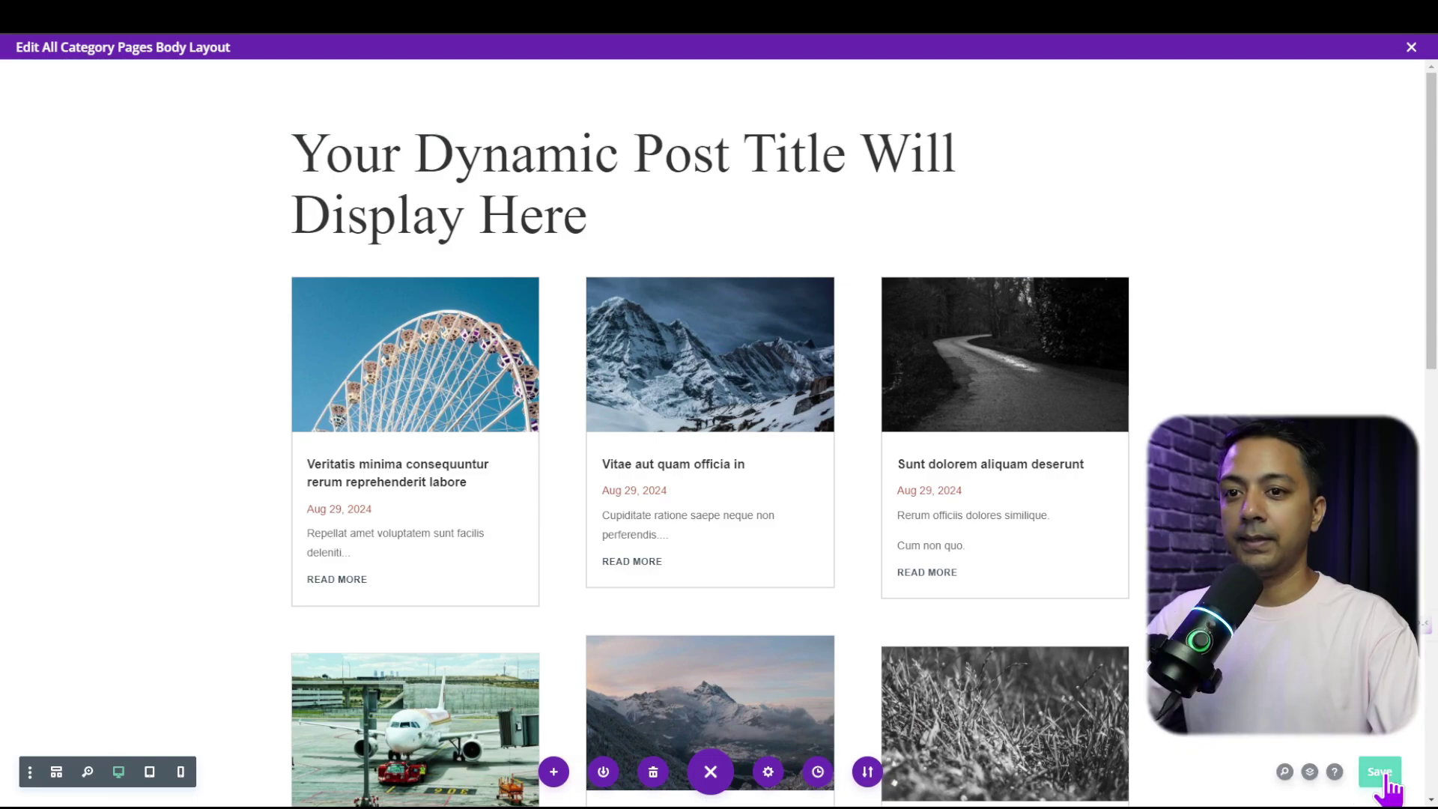
pyautogui.click(1380, 772)
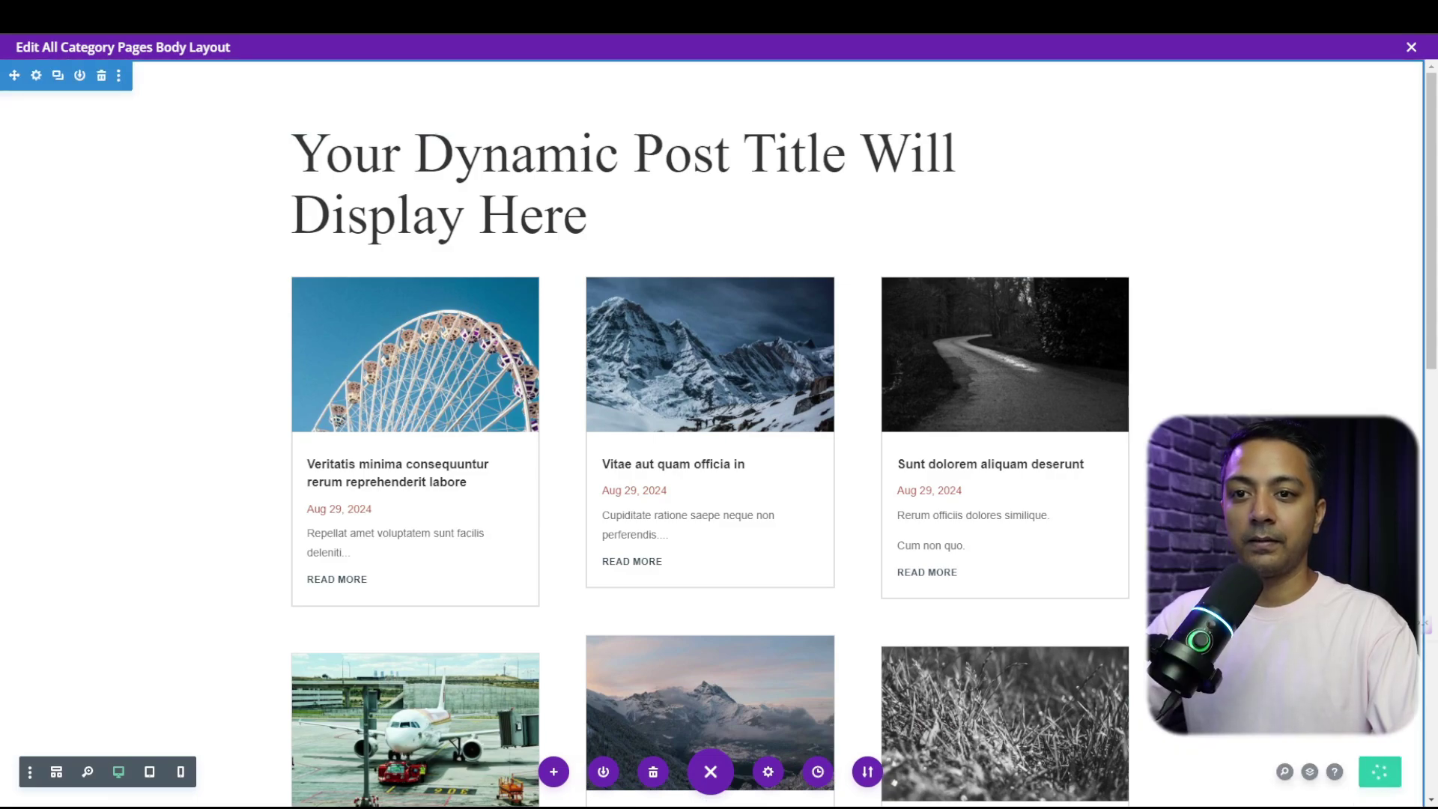
pyautogui.click(1410, 48)
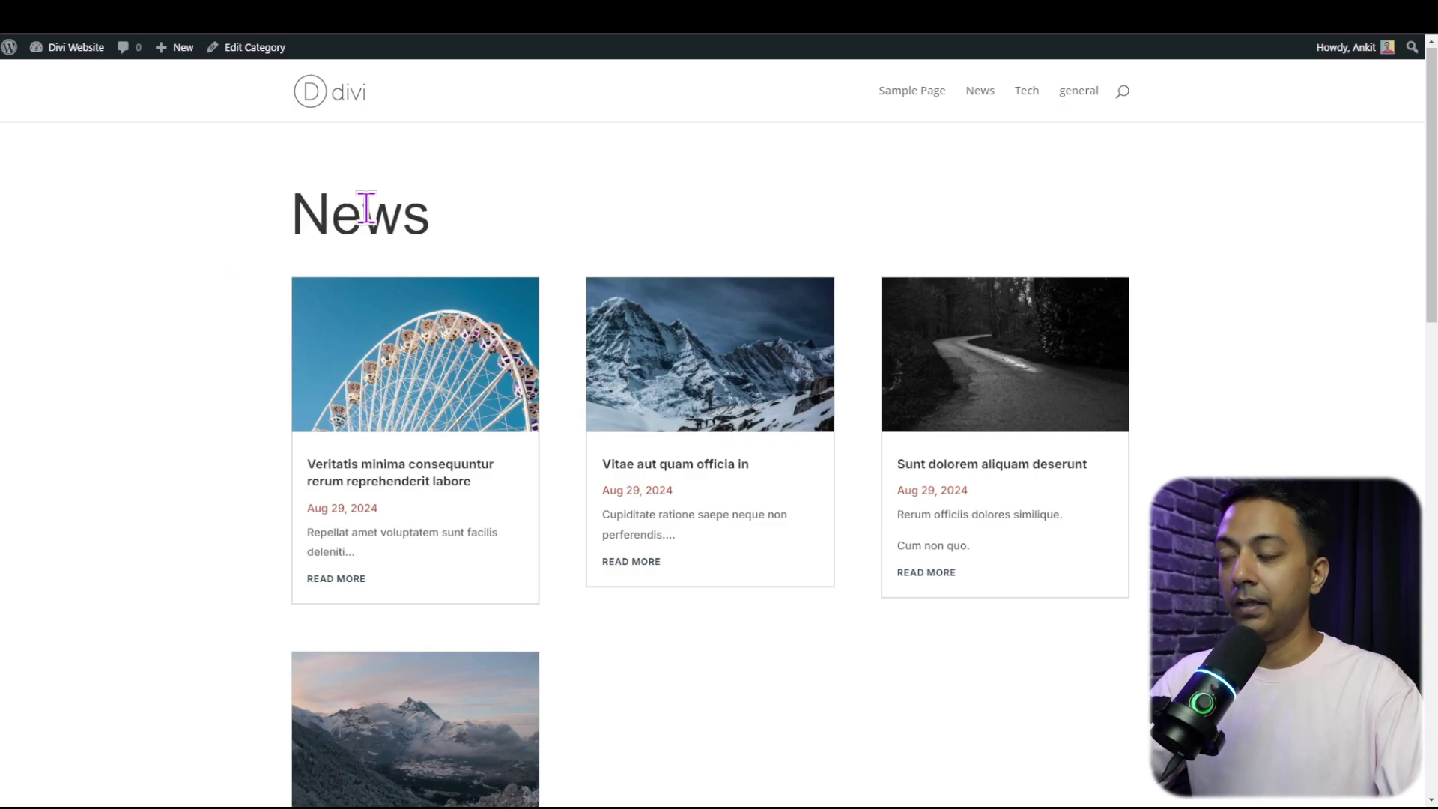
# Check the template on the News category page, then on the Tech category page.
pyautogui.scroll(-2, 524, 591)
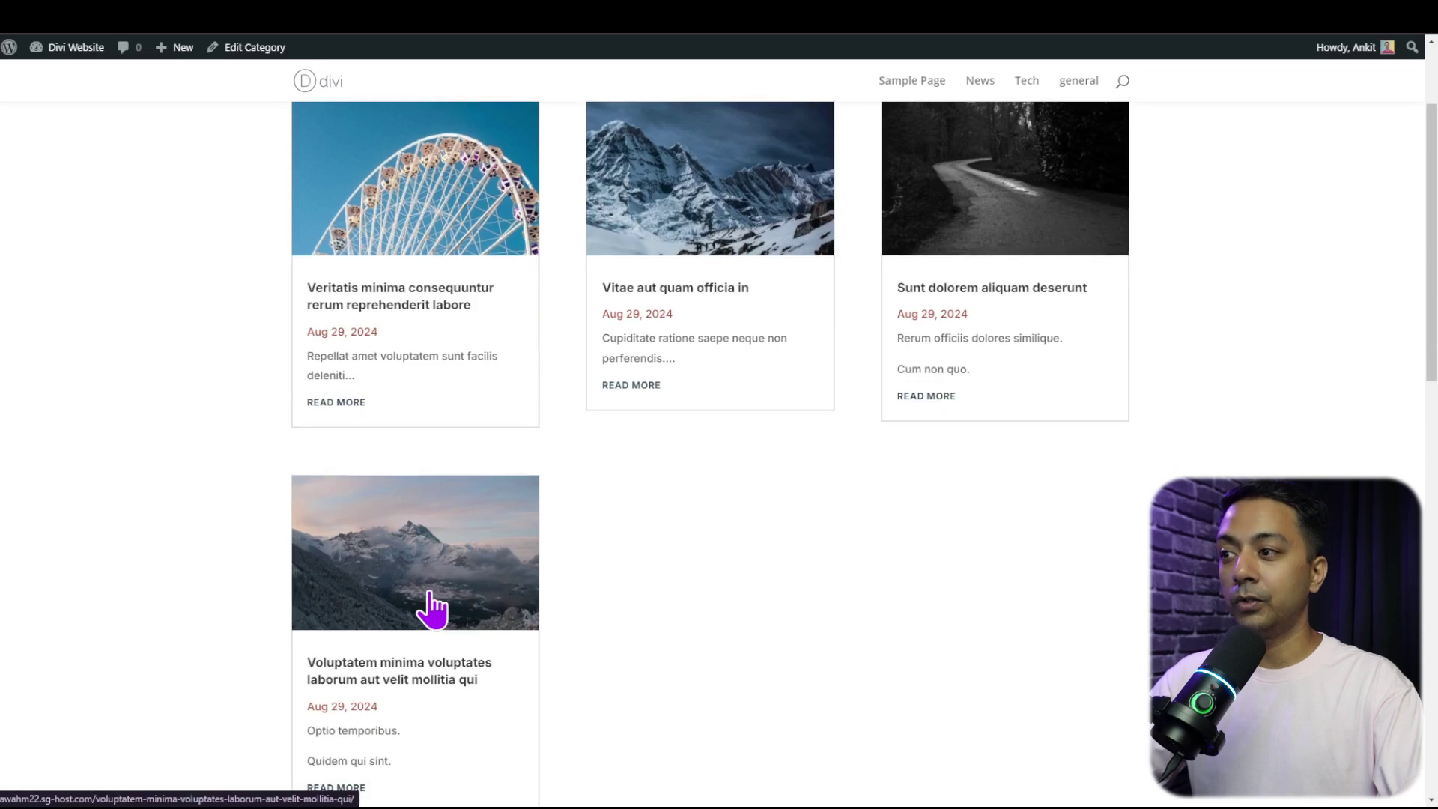
pyautogui.scroll(2, 432, 608)
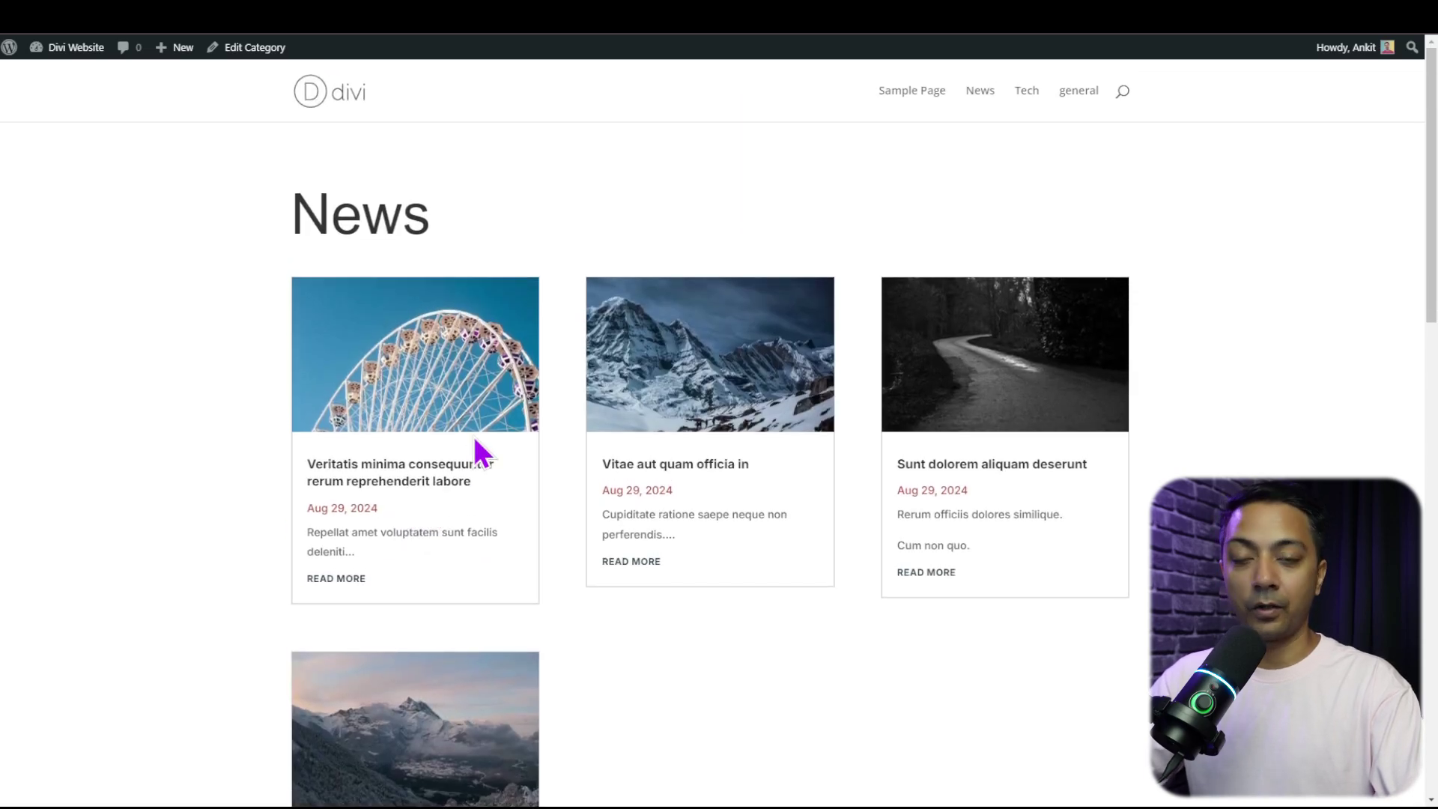
pyautogui.click(1026, 93)
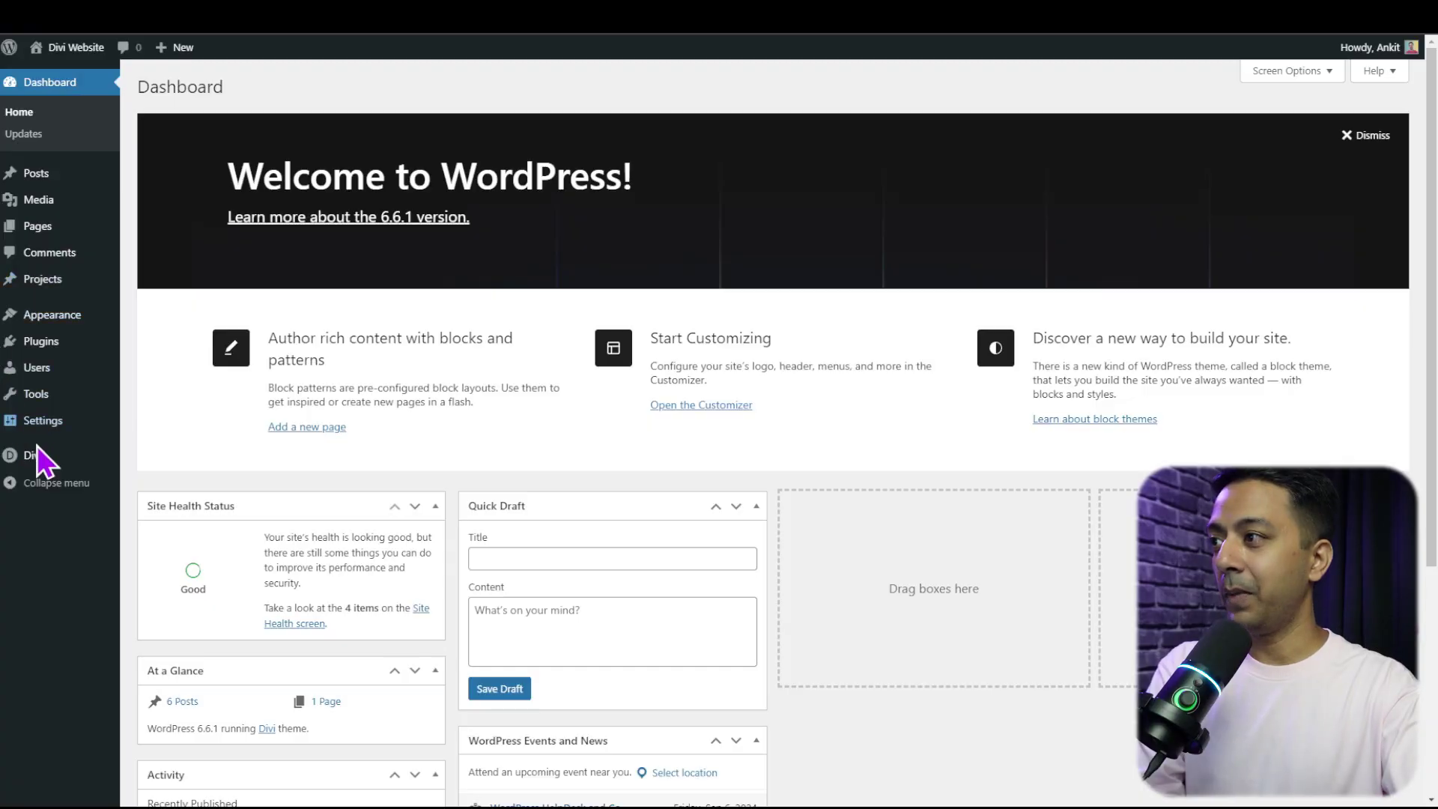
# From the Divi Dashboard, open the Quick Sites starter-site gallery and locate the Business Coach design.
pyautogui.moveTo(39, 456)
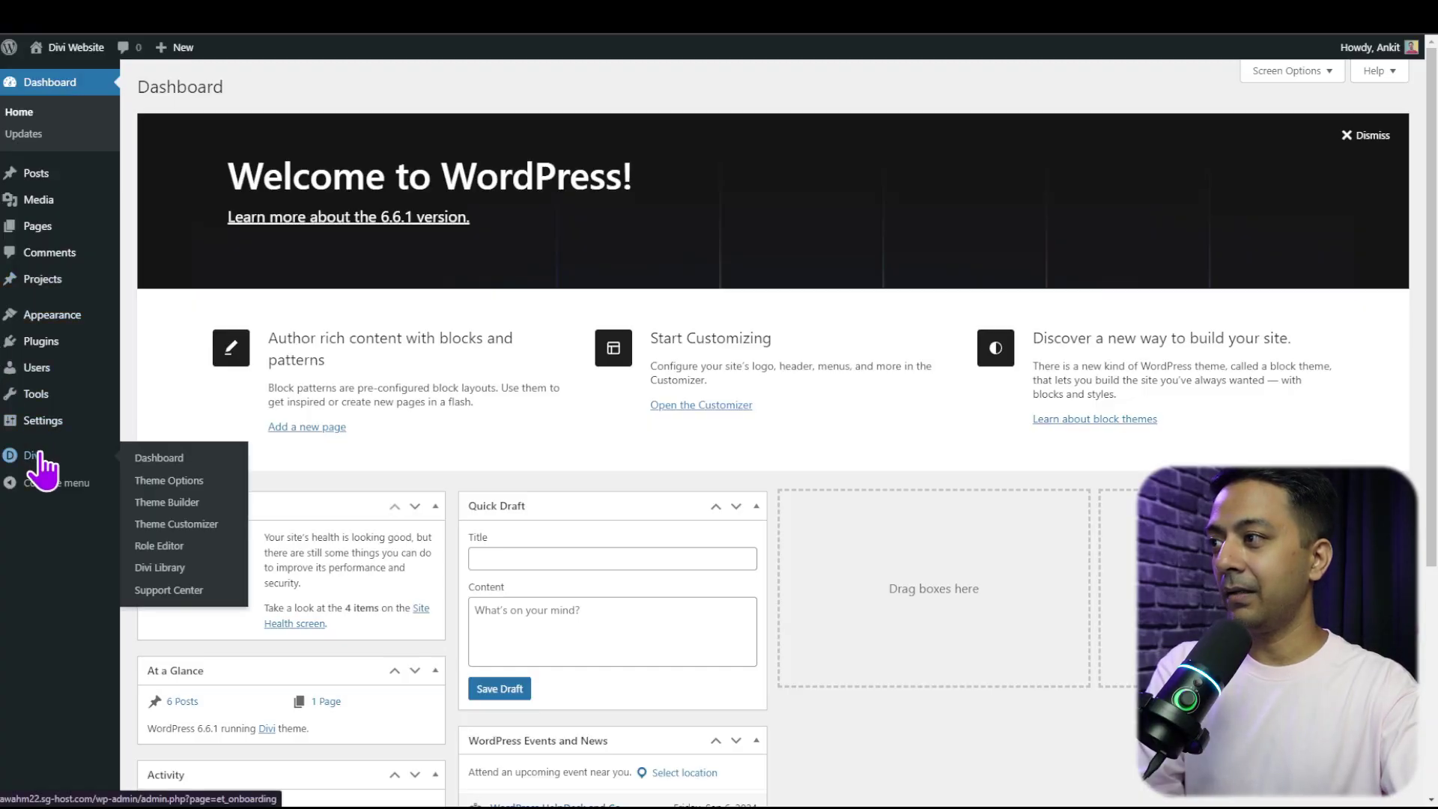
pyautogui.click(169, 459)
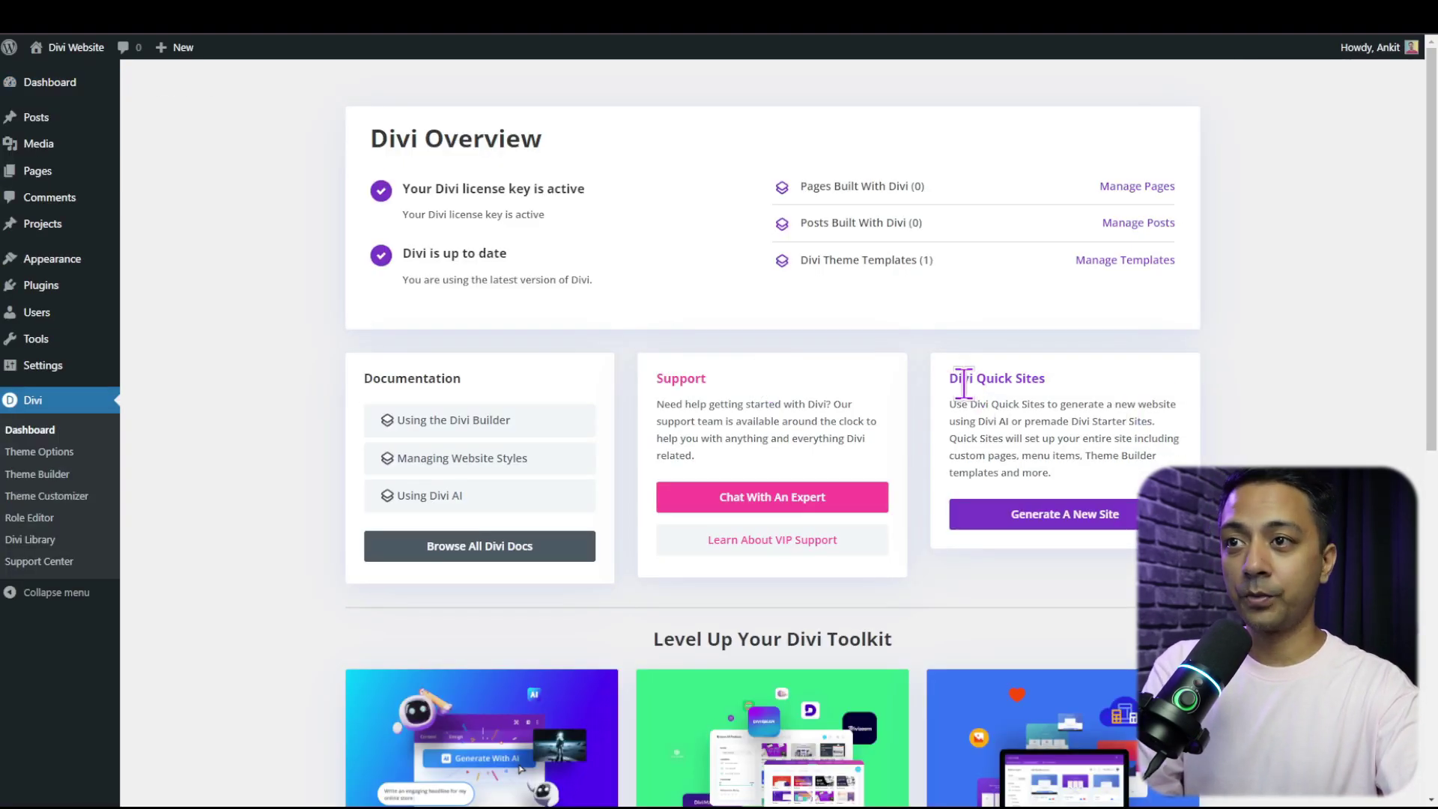
pyautogui.click(1036, 530)
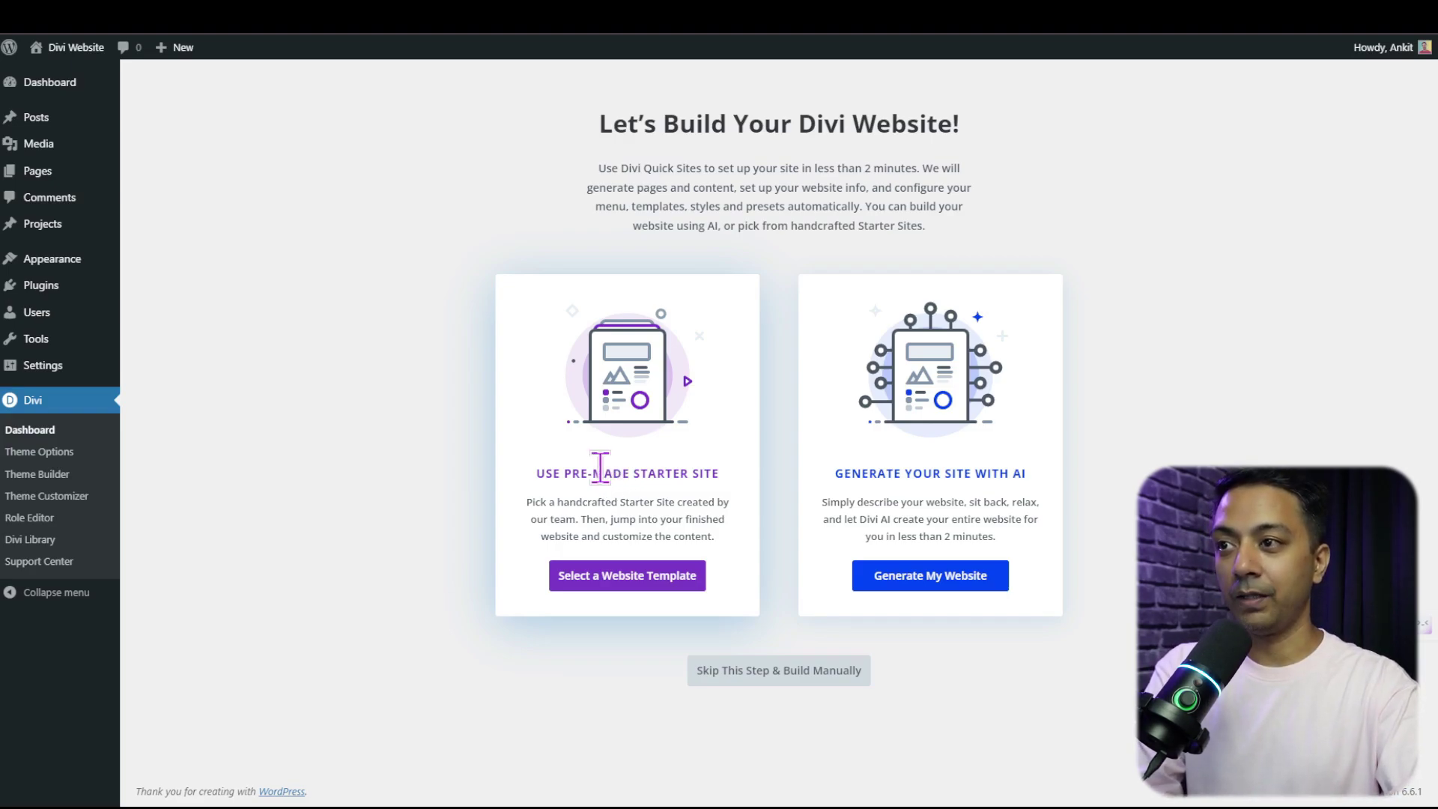
pyautogui.click(592, 576)
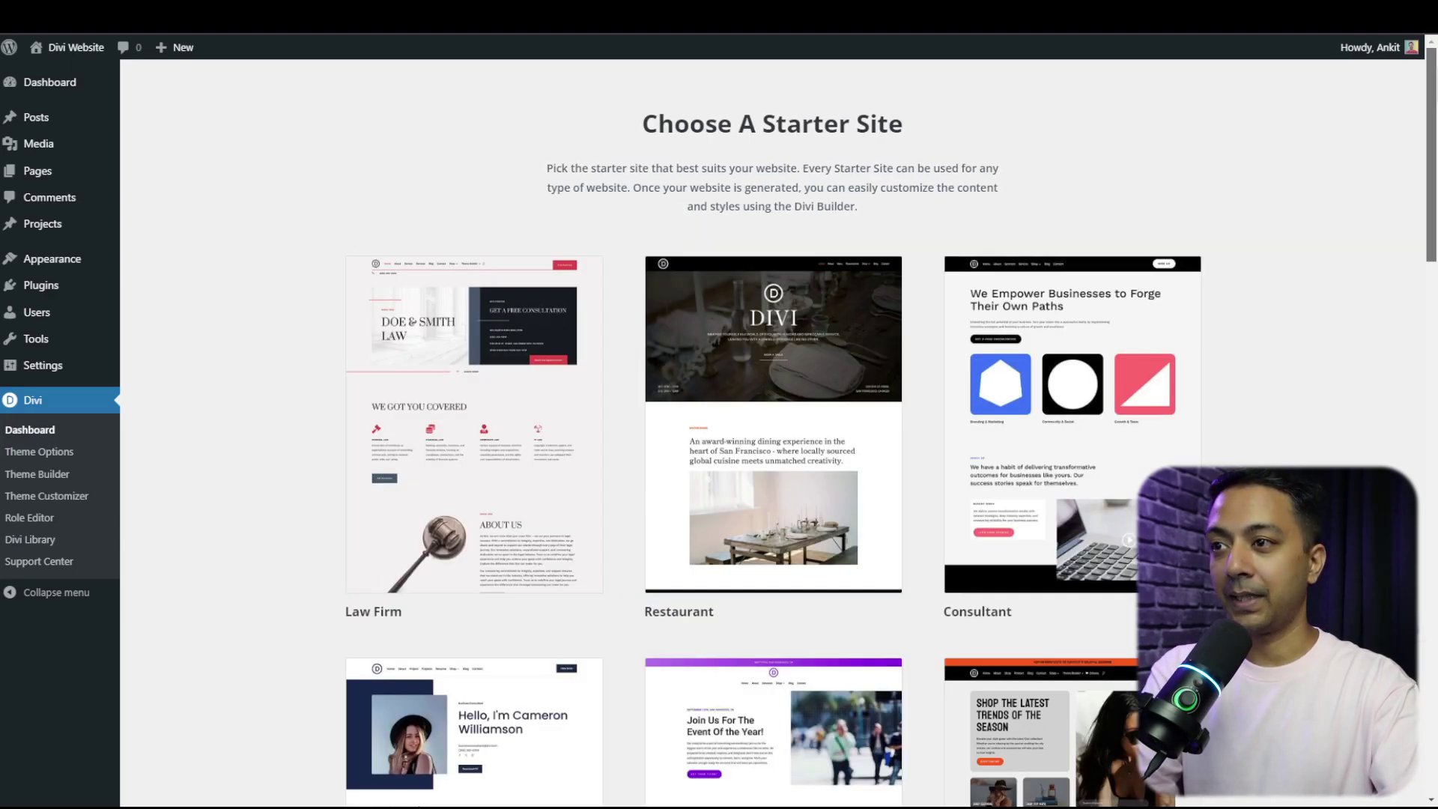
pyautogui.scroll(-10, 773, 427)
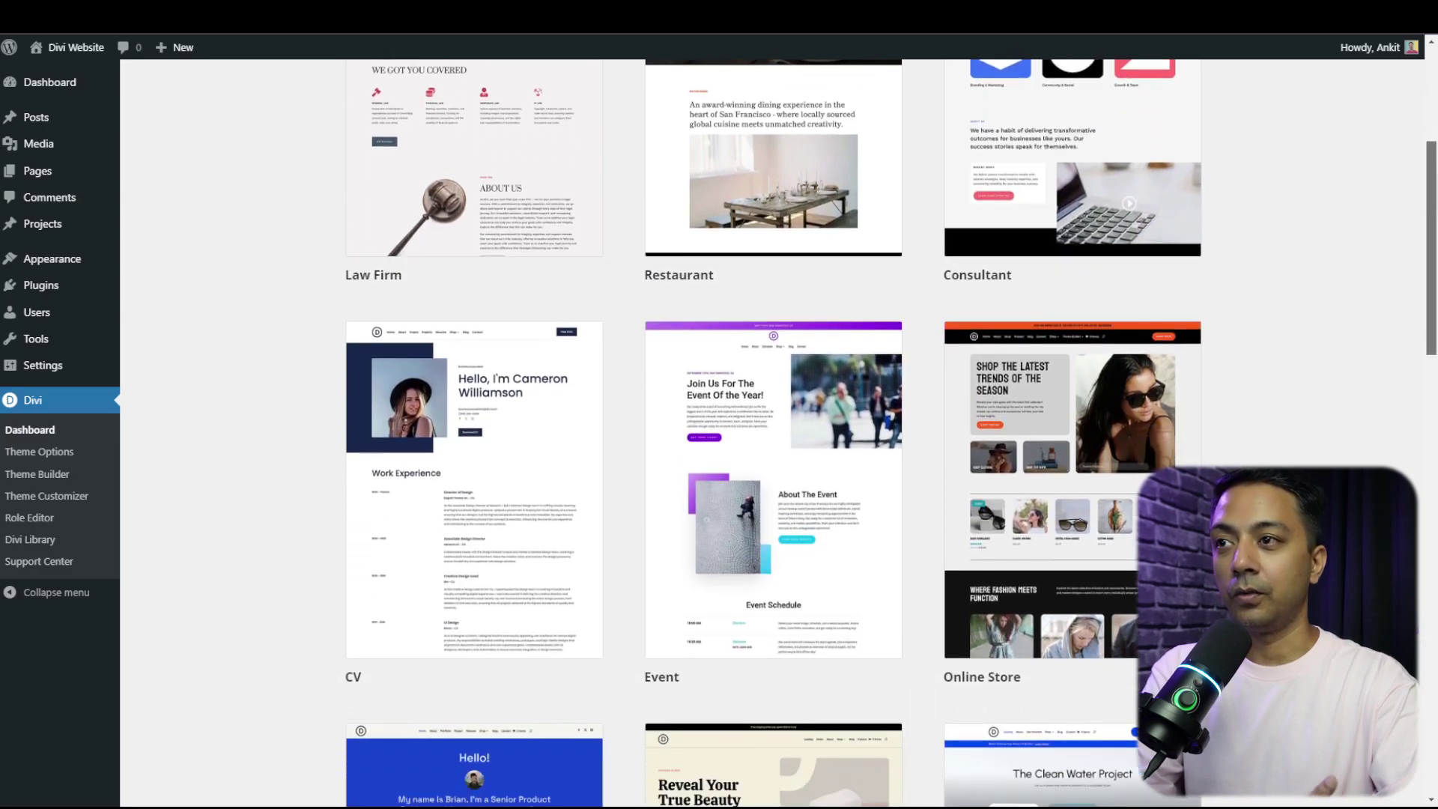
pyautogui.scroll(-15, 773, 427)
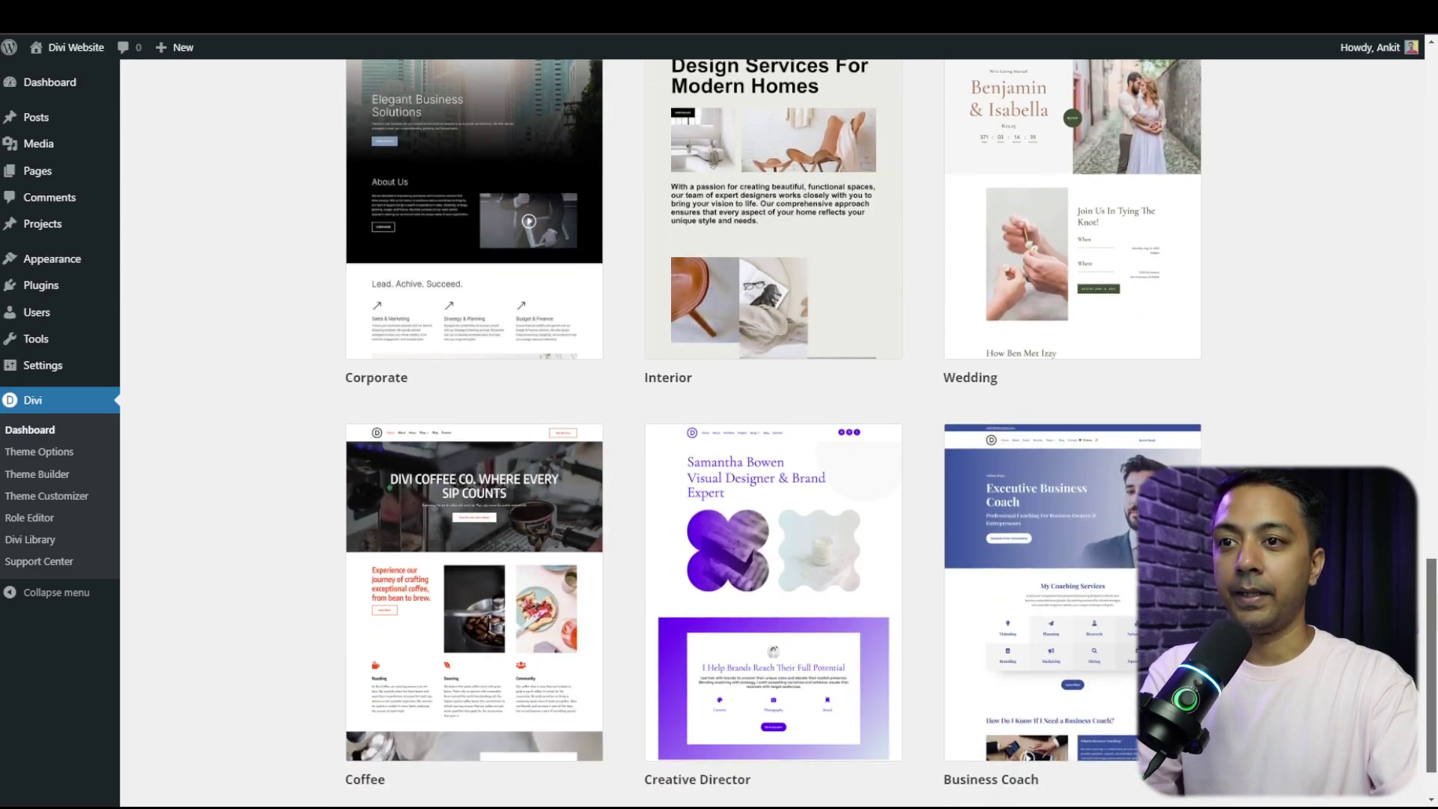
pyautogui.moveTo(1062, 546)
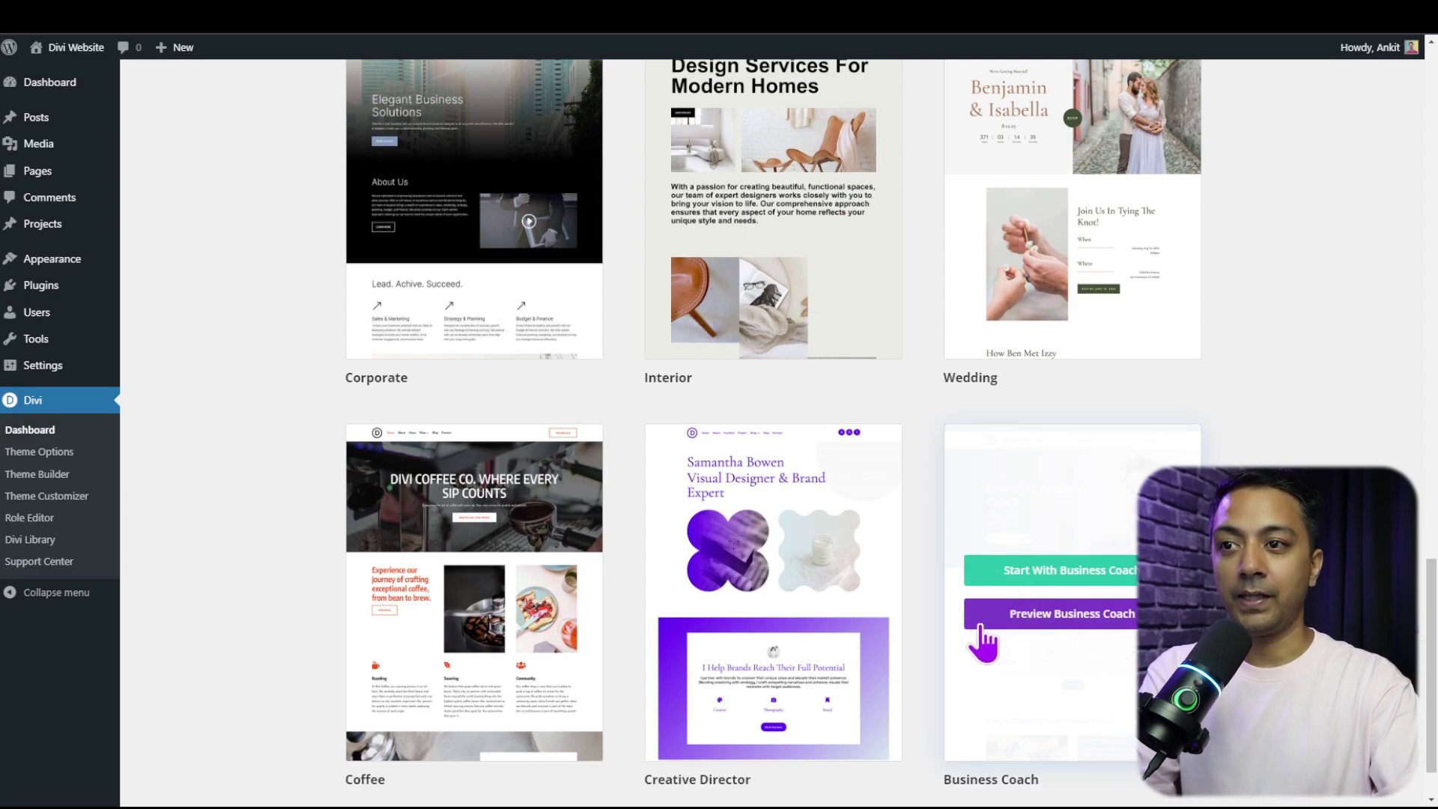
pyautogui.click(1032, 624)
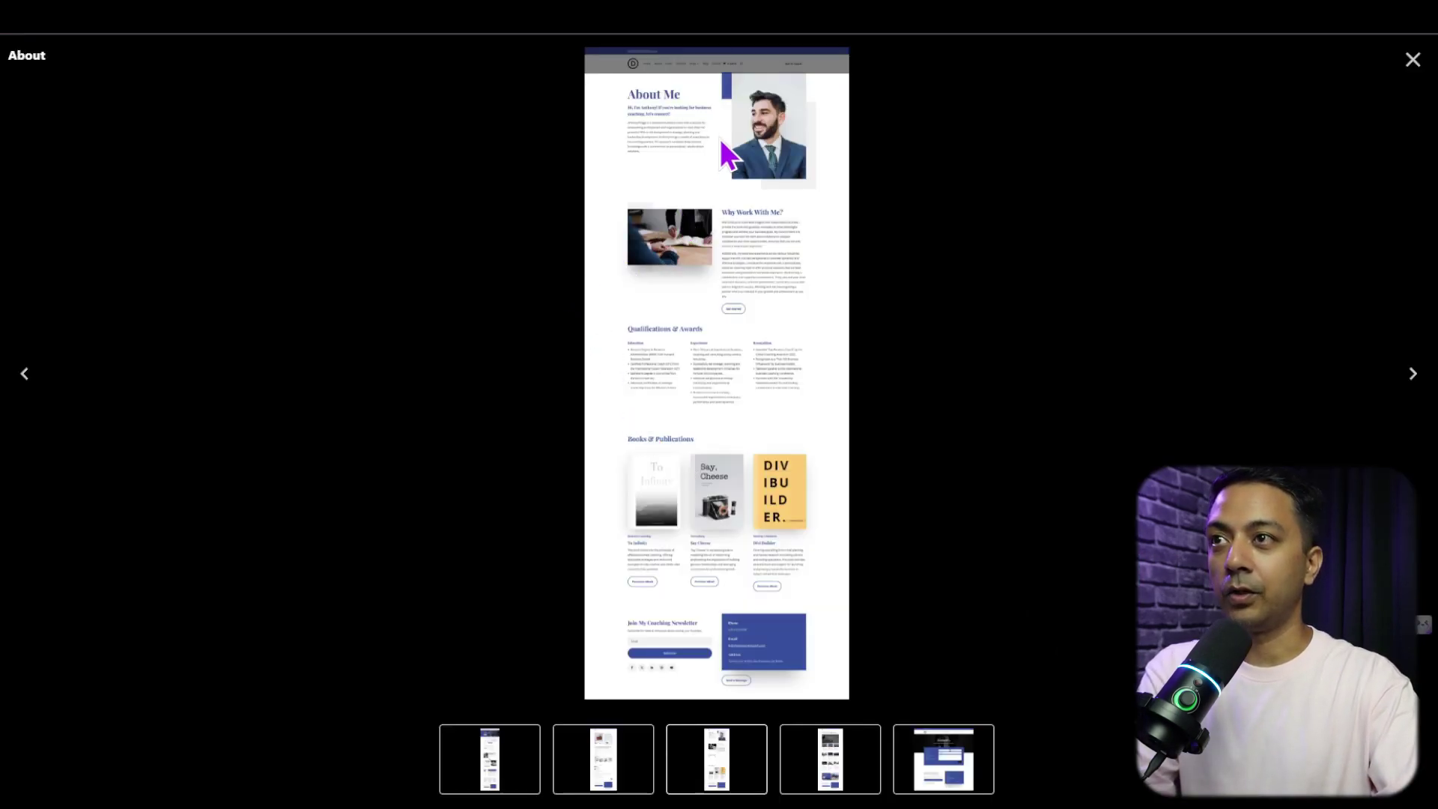
pyautogui.click(1412, 378)
pyautogui.click(1412, 378)
pyautogui.click(1412, 378)
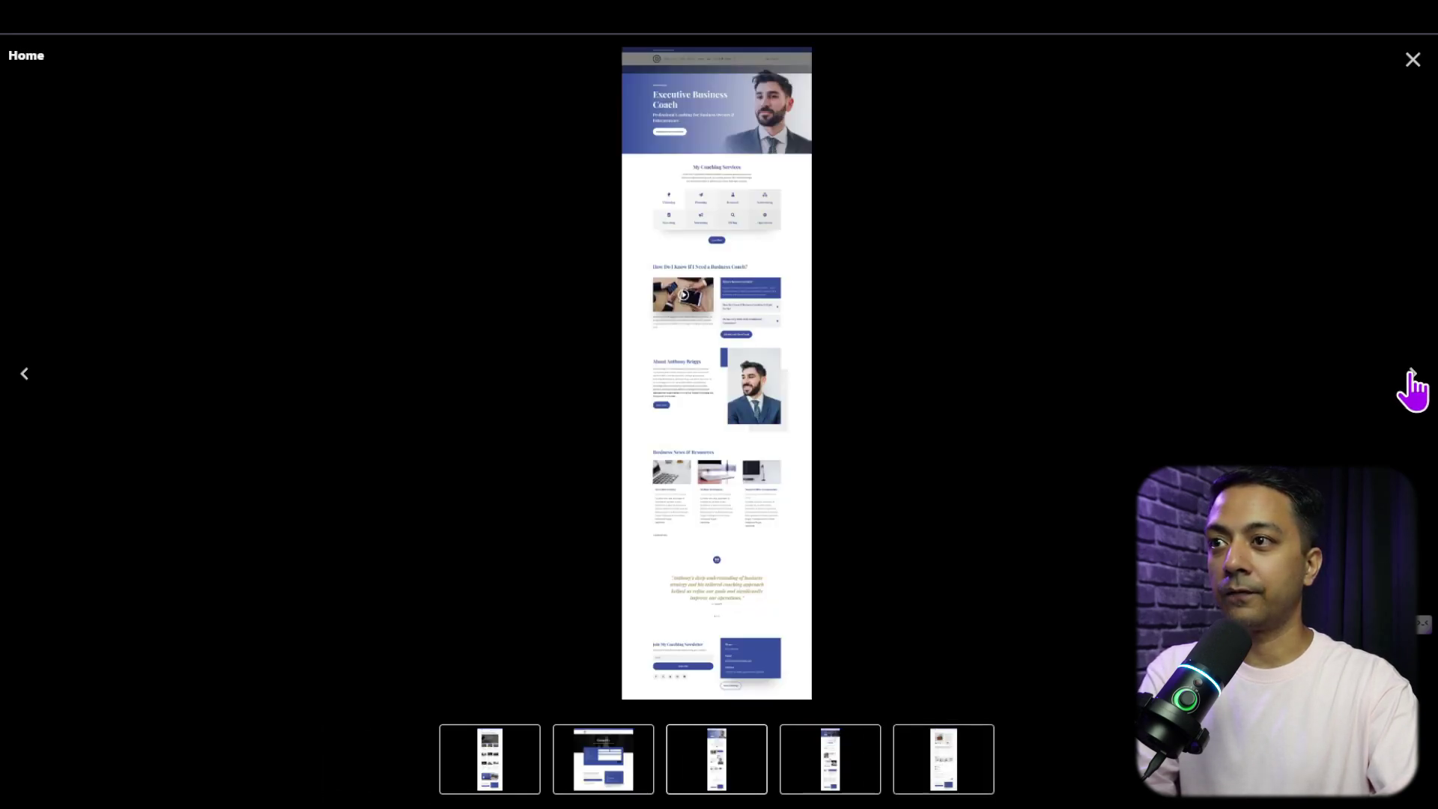
pyautogui.click(1412, 378)
pyautogui.click(1412, 378)
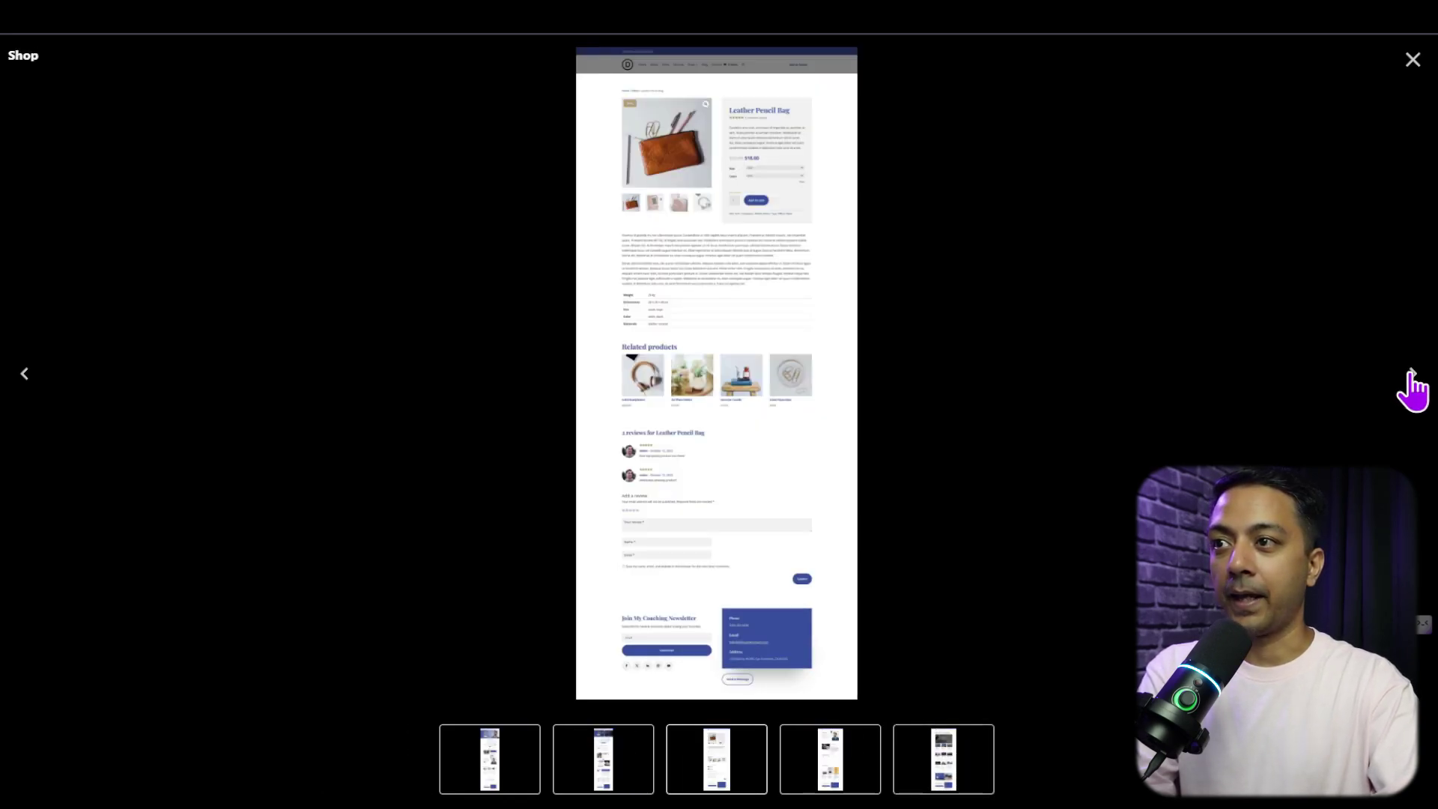
pyautogui.click(1412, 378)
pyautogui.click(1412, 379)
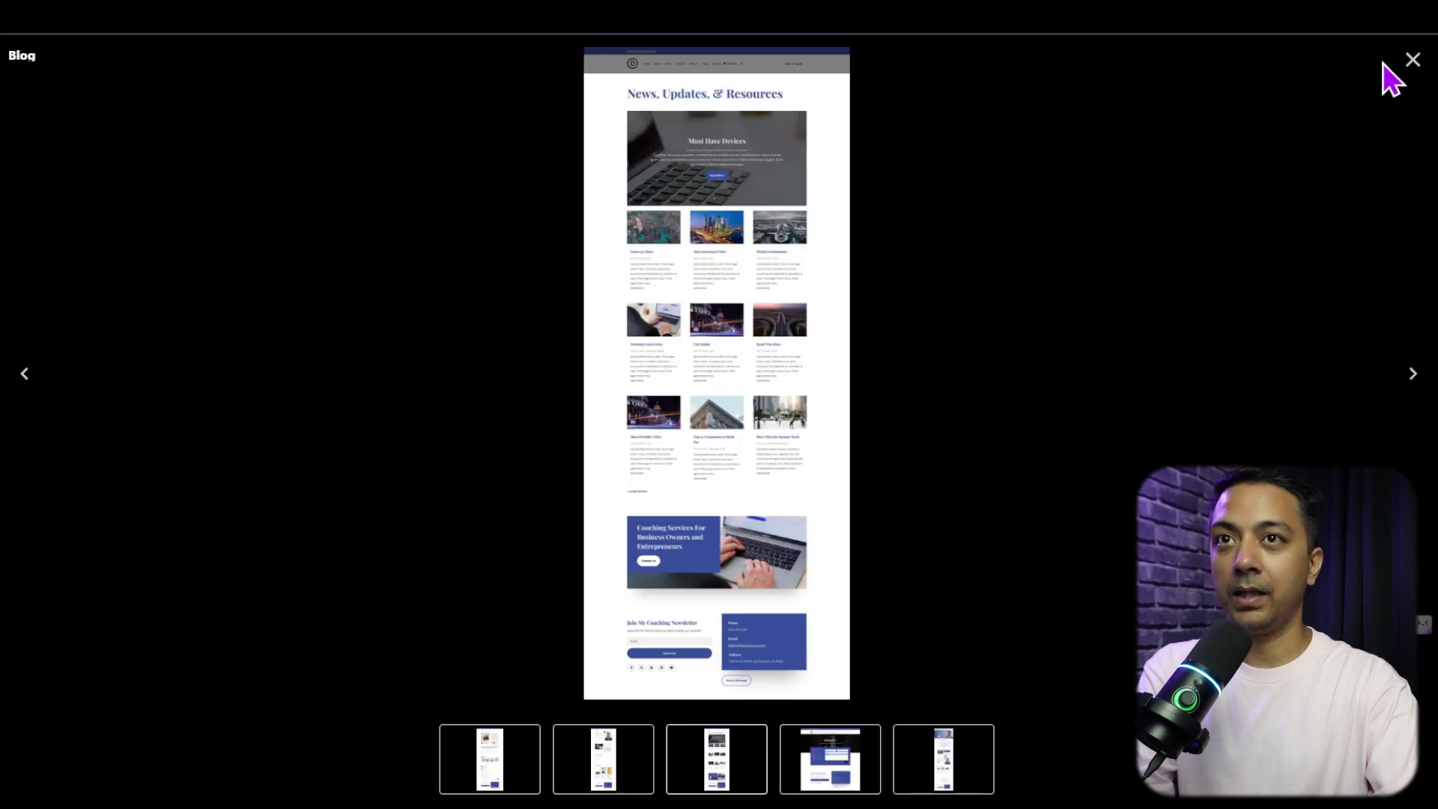
pyautogui.click(1413, 62)
pyautogui.scroll(-1, 1198, 397)
pyautogui.moveTo(1053, 472)
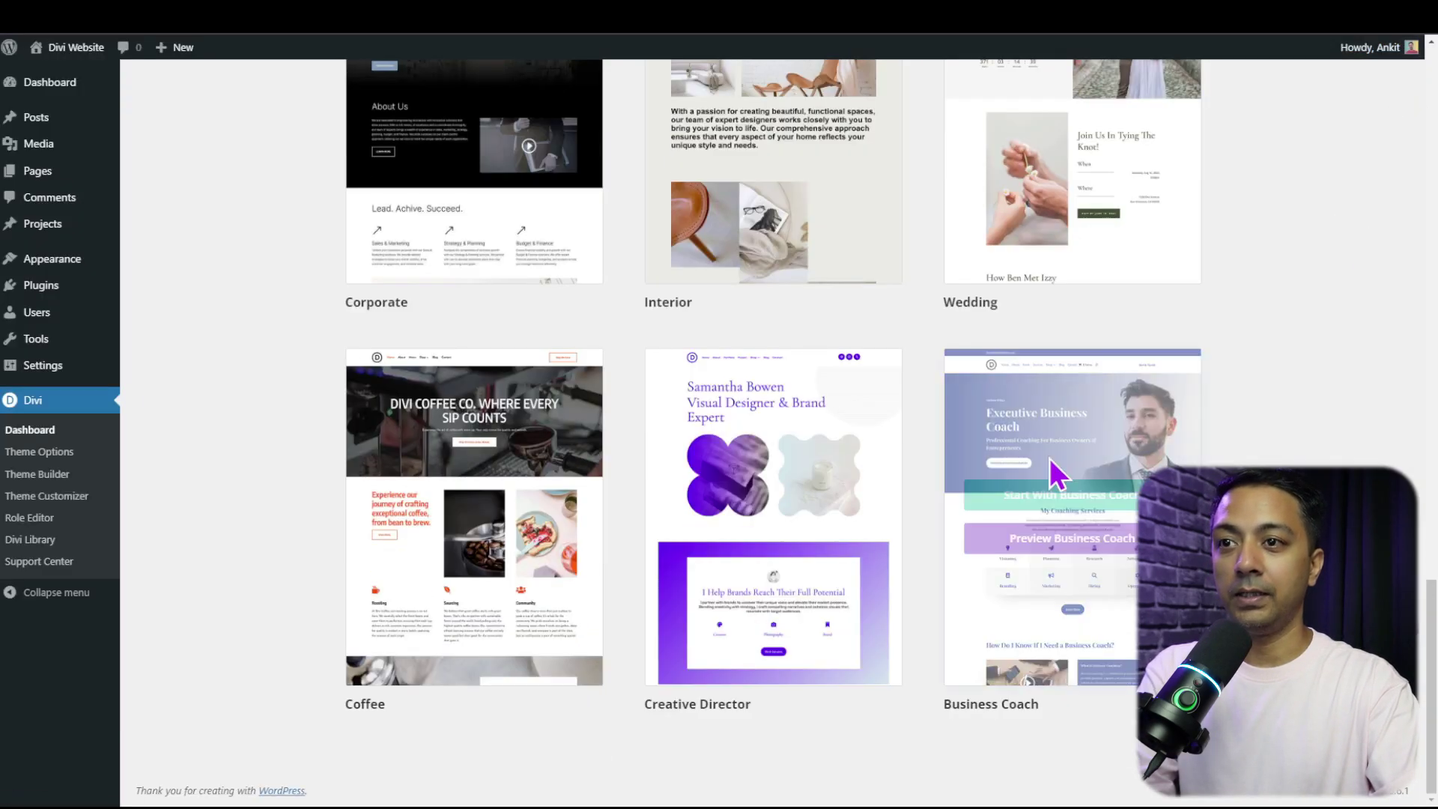
# Start with the Business Coach starter site and name it 'Divi Business Coach'.
pyautogui.click(1017, 497)
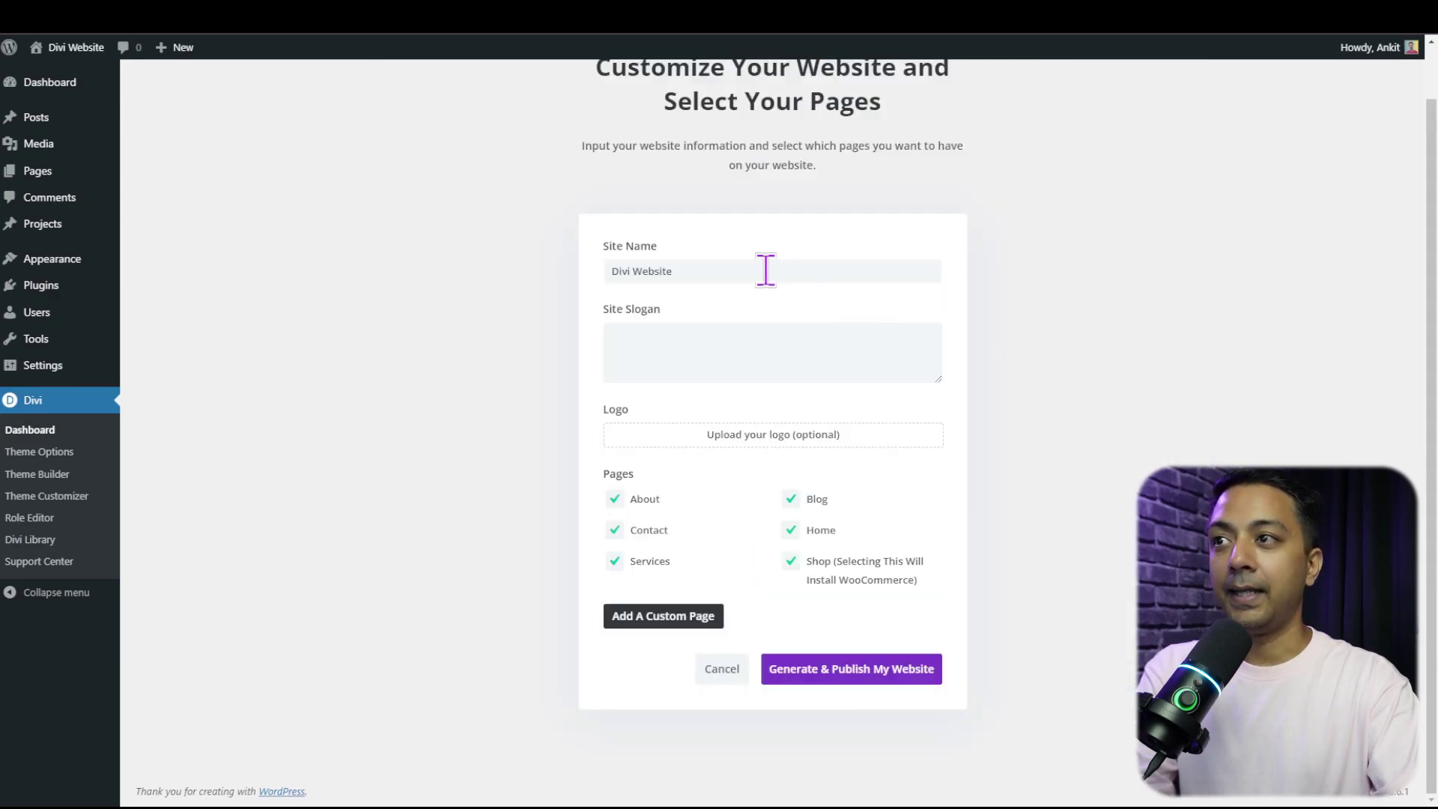
pyautogui.tripleClick(702, 270)
pyautogui.write('Divi Business Coach')
pyautogui.click(825, 347)
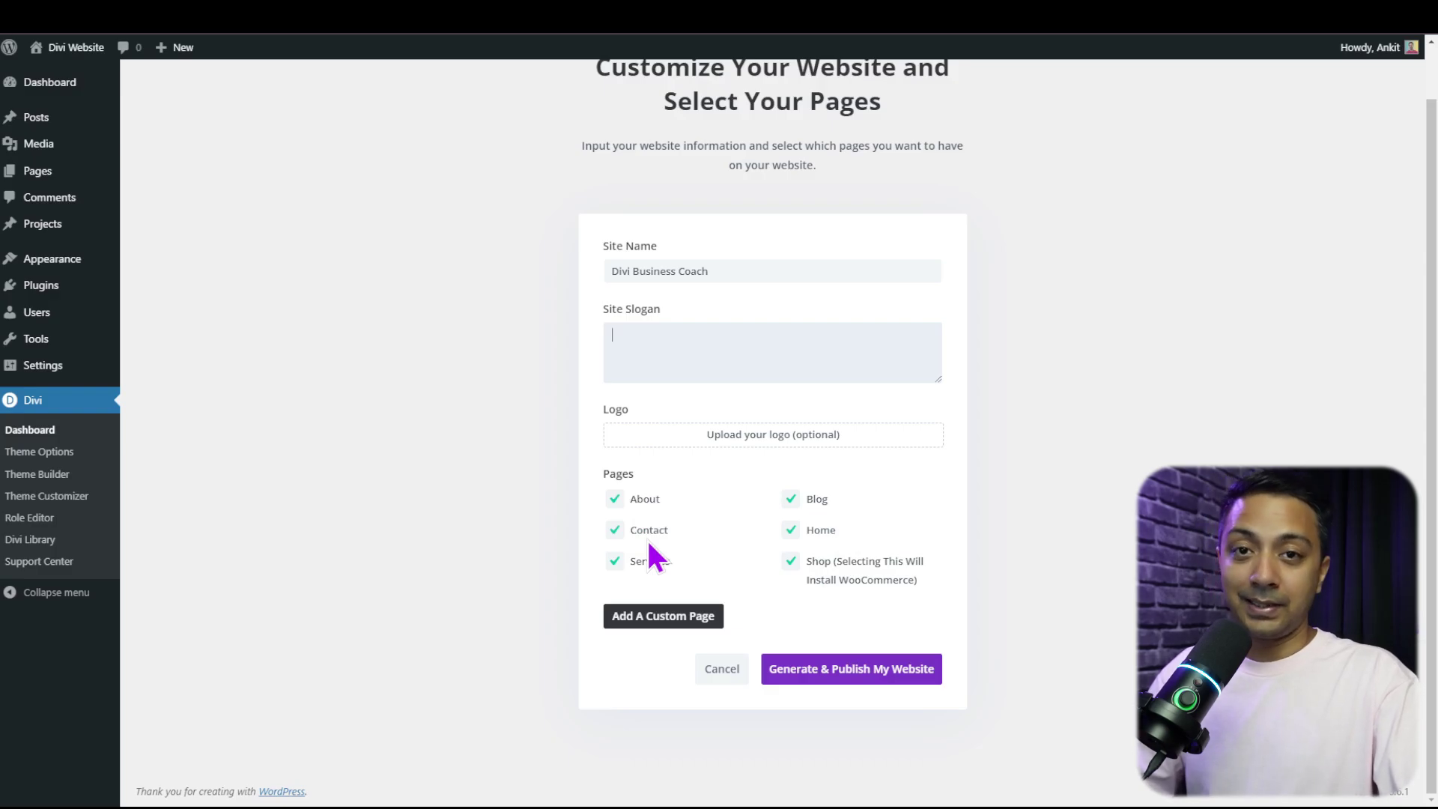
# Exclude the Shop and Services pages, then generate and publish the site.
pyautogui.click(796, 573)
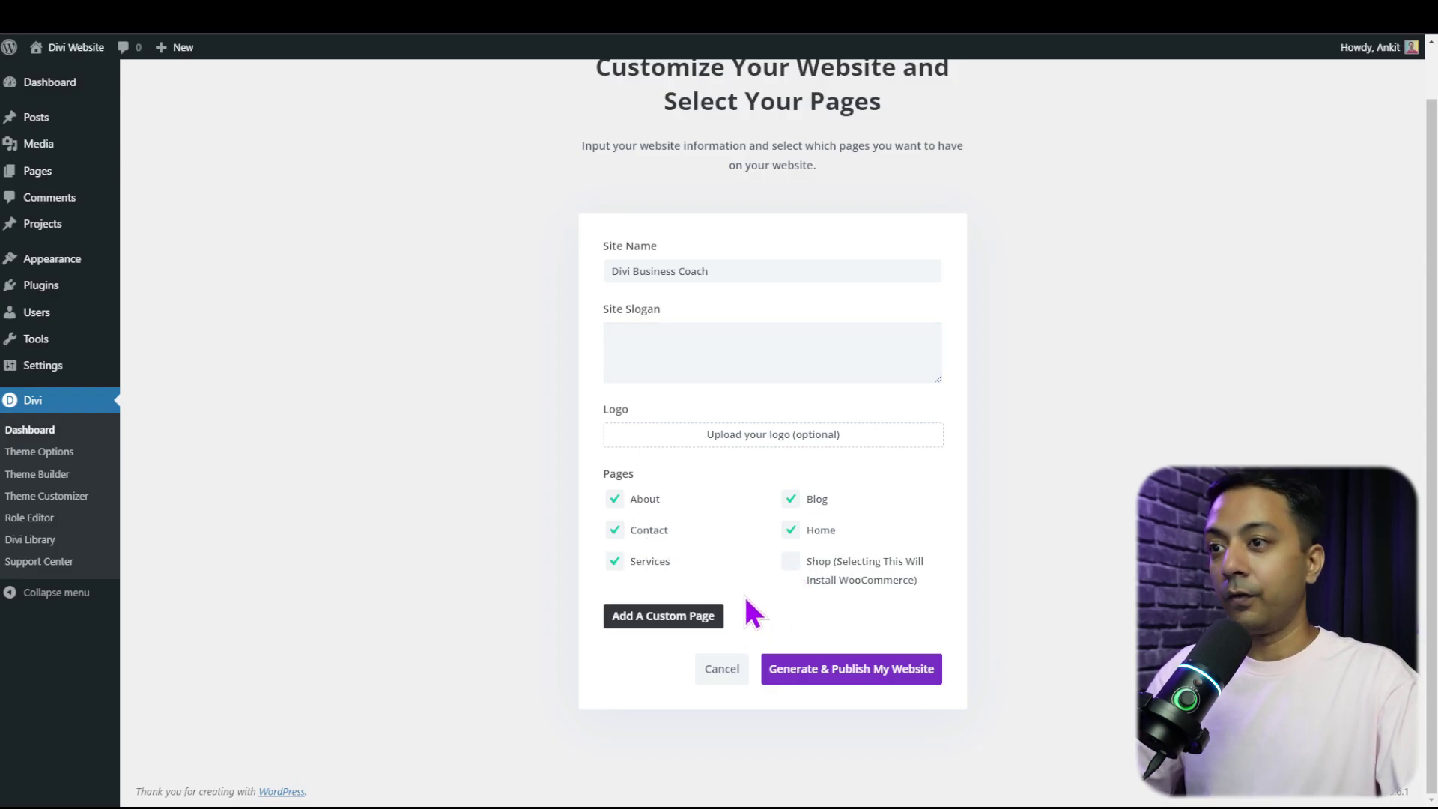
pyautogui.click(616, 563)
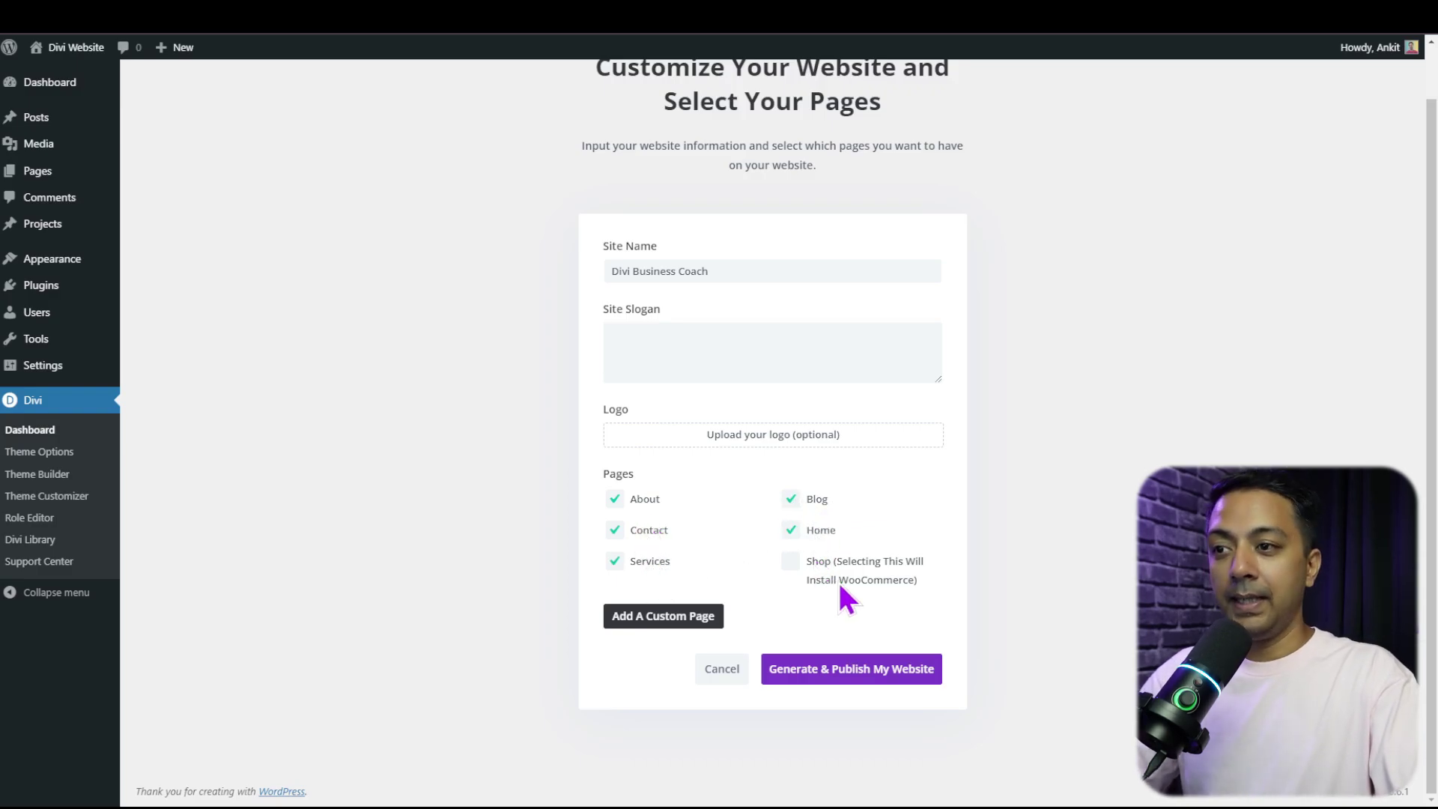
pyautogui.click(800, 682)
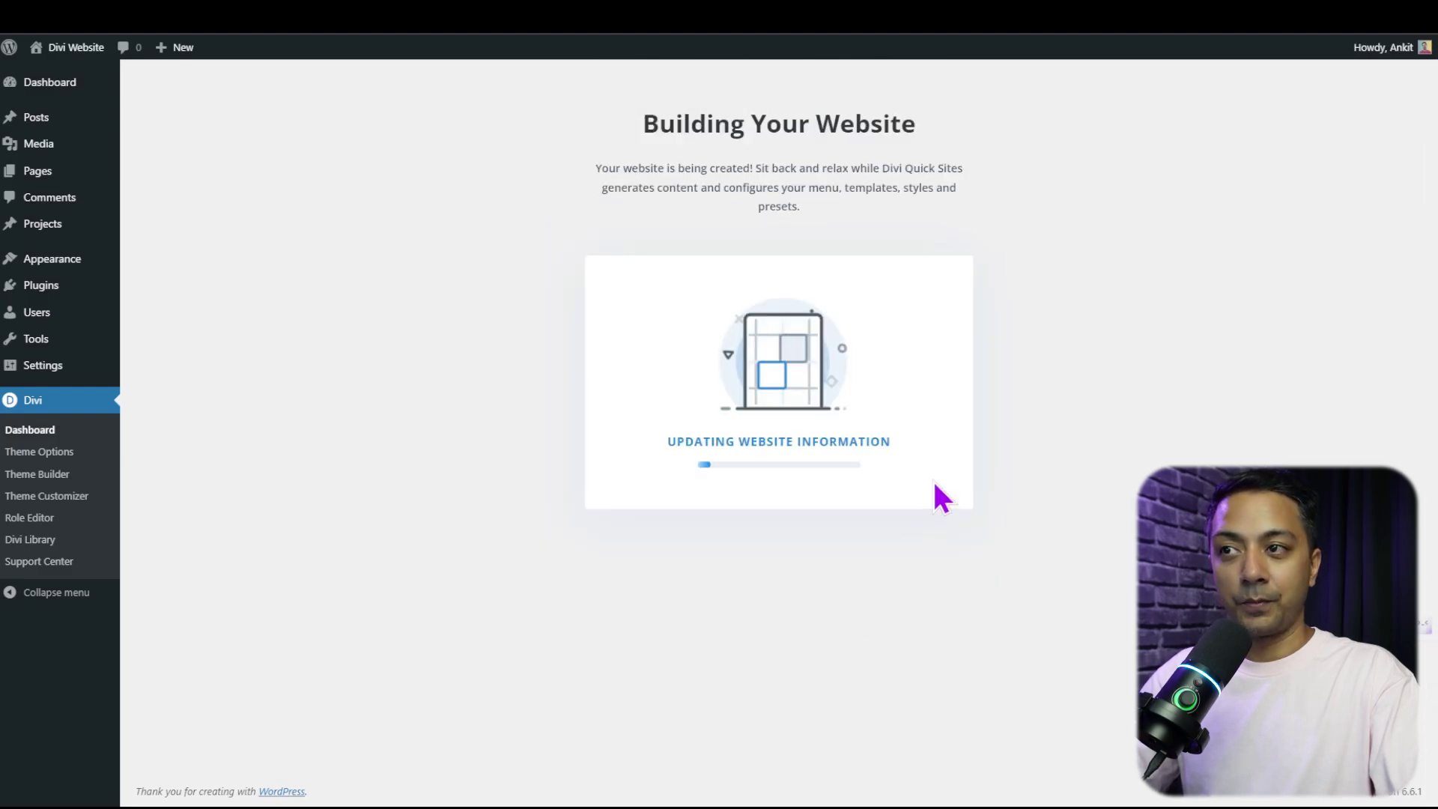